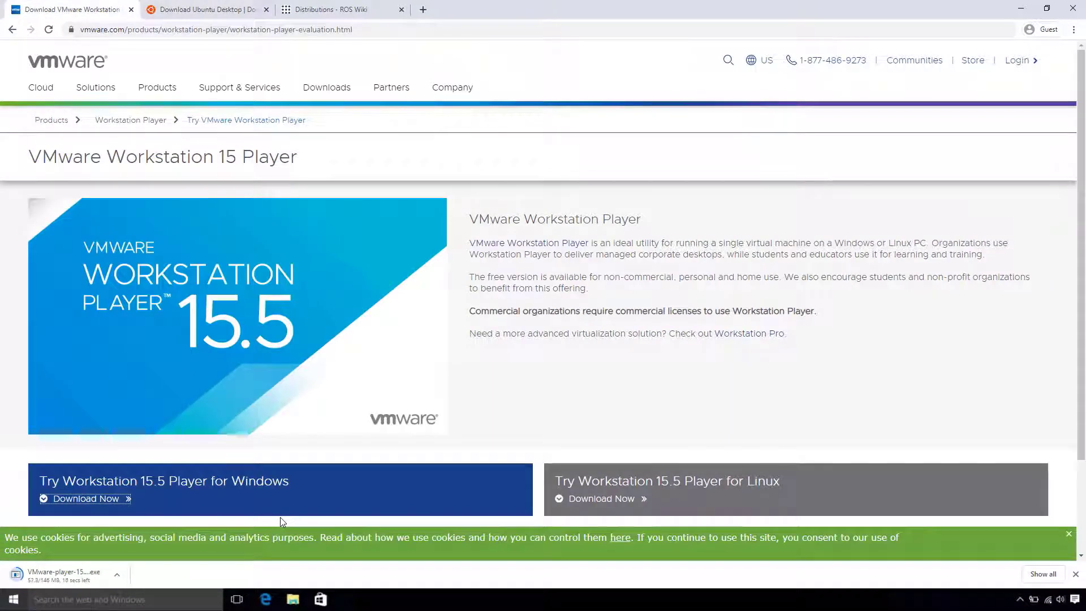
# - Start the Ubuntu 20.04 LTS desktop ISO download from the ubuntu.com desktop download page
pyautogui.click(211, 12)
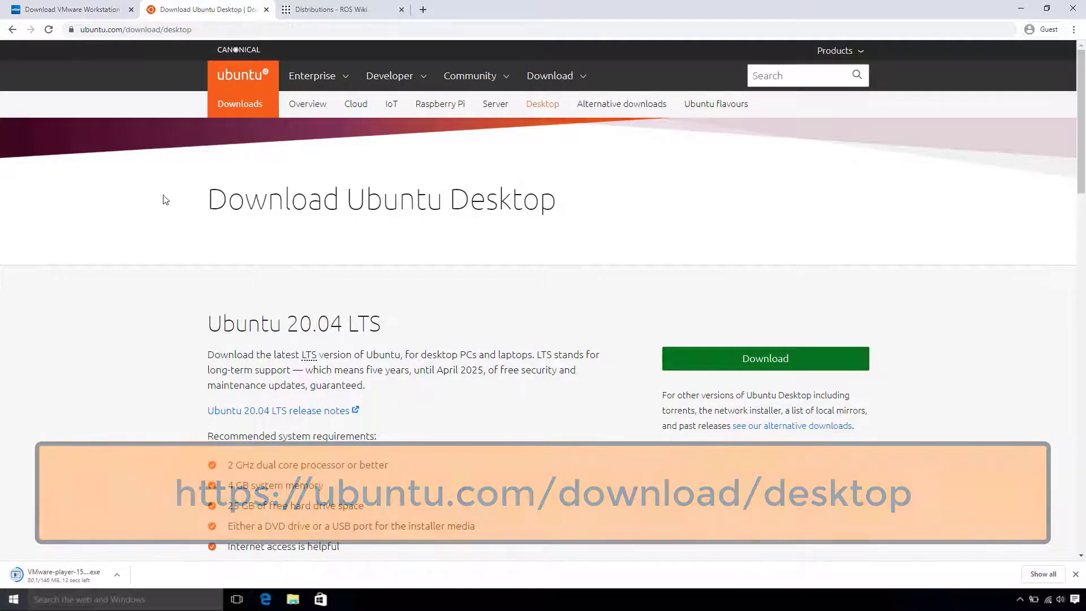
pyautogui.scroll(-2, 165, 200)
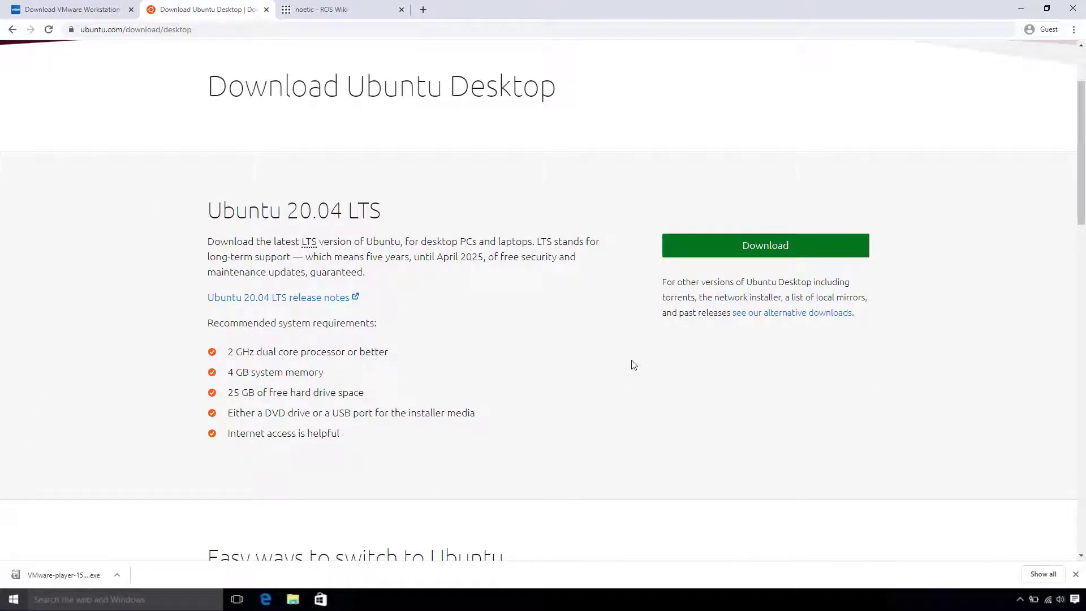
pyautogui.click(704, 255)
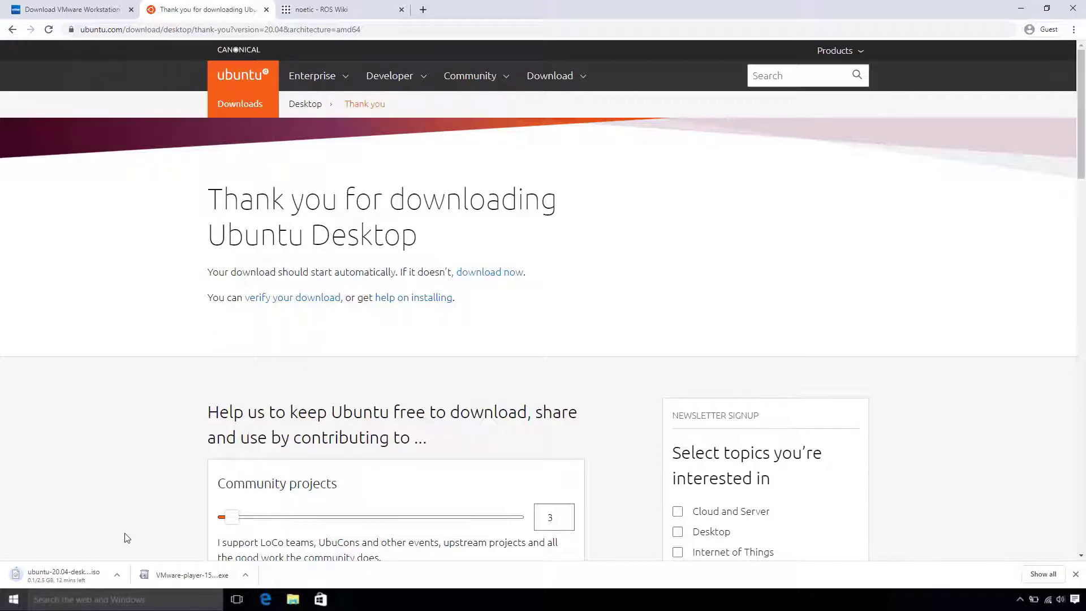
# - Cancel the Ubuntu ISO download and launch the downloaded VMware Player installer
pyautogui.click(117, 574)
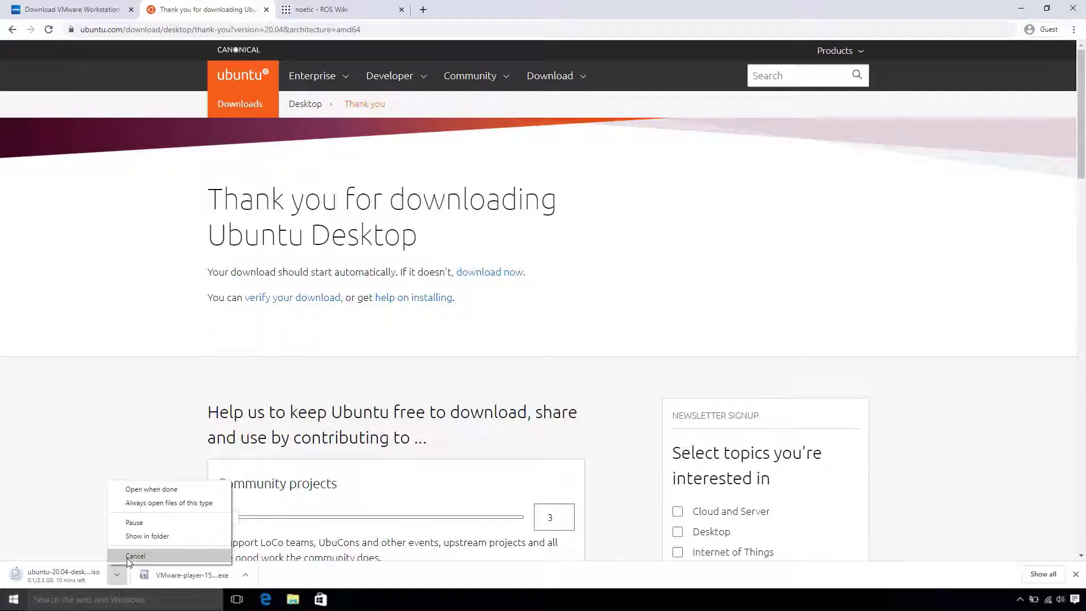
pyautogui.click(126, 556)
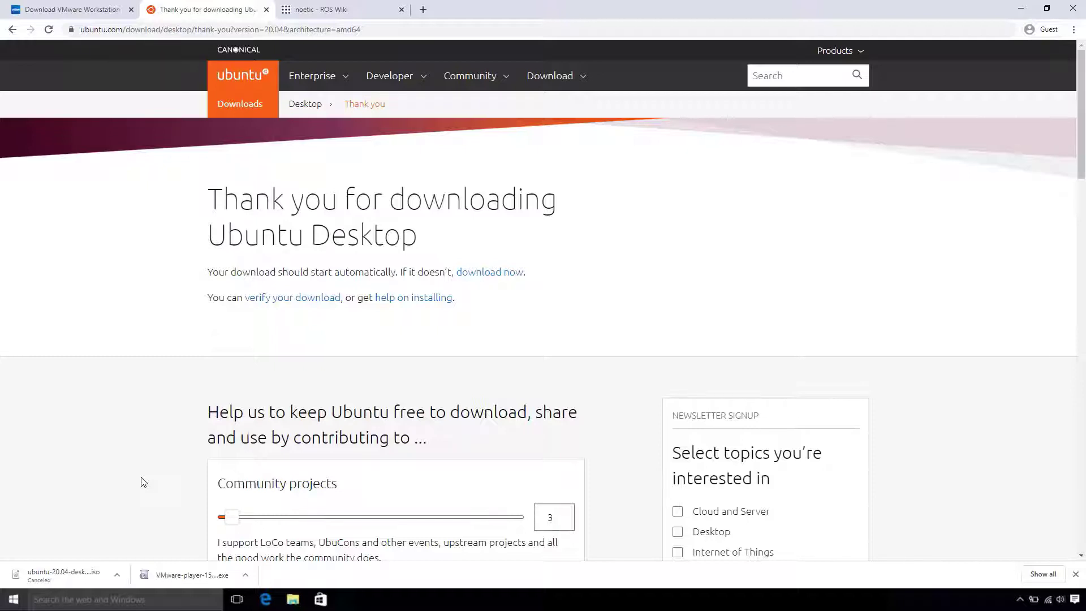
pyautogui.click(180, 576)
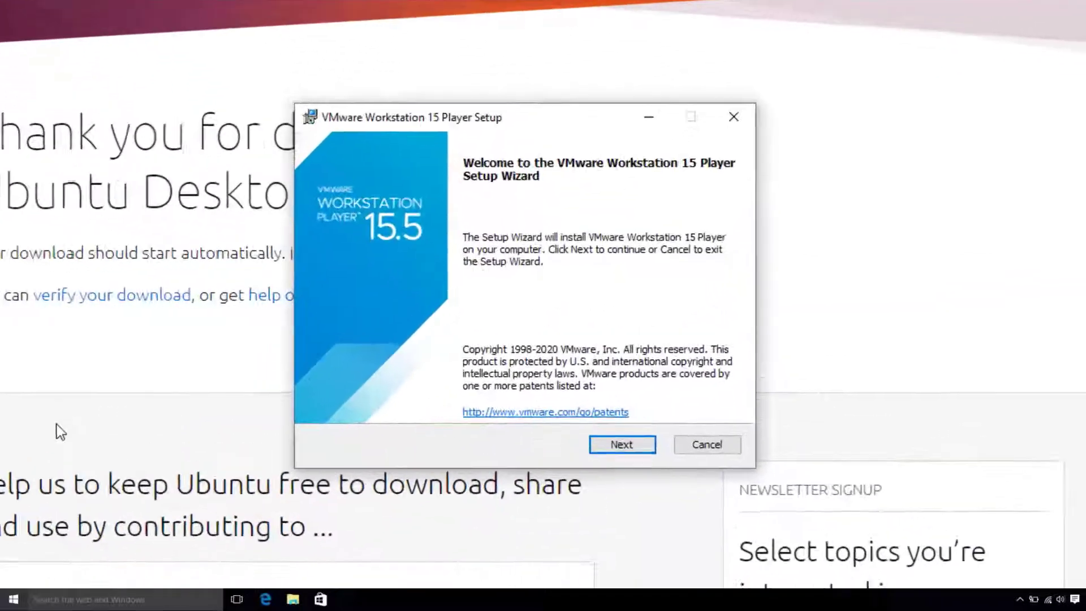
# - Advance to the license agreement and accept its terms
pyautogui.click(628, 444)
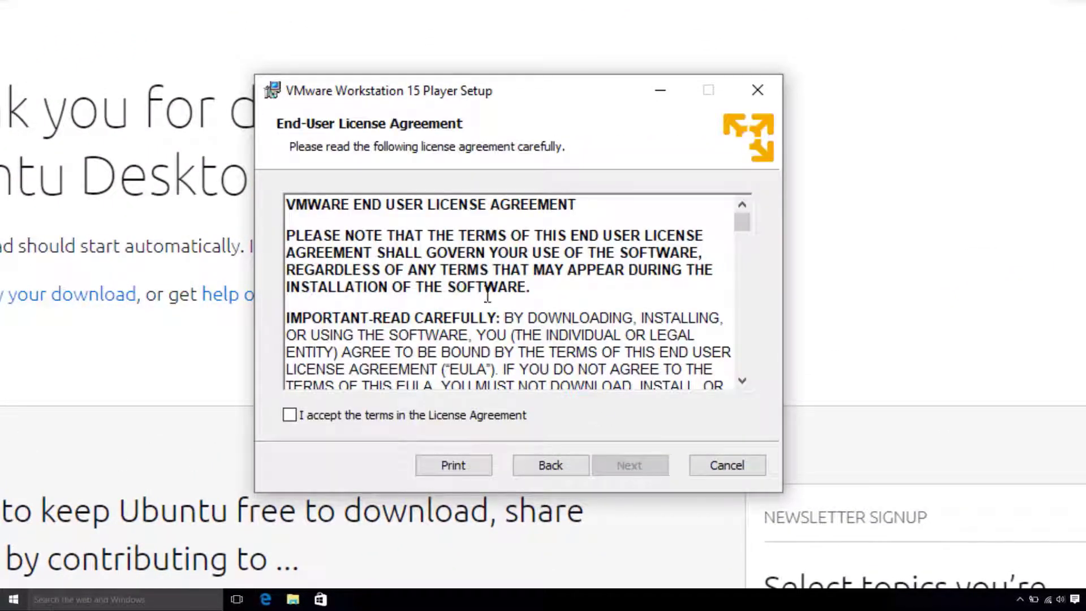
pyautogui.scroll(-15, 488, 295)
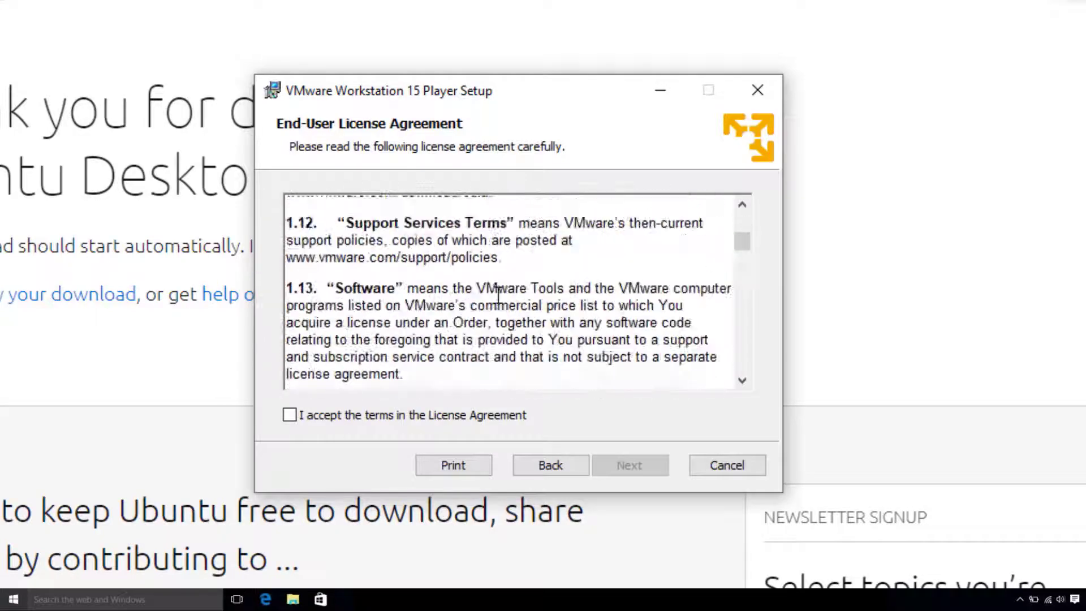
pyautogui.scroll(-1, 498, 294)
pyautogui.click(292, 415)
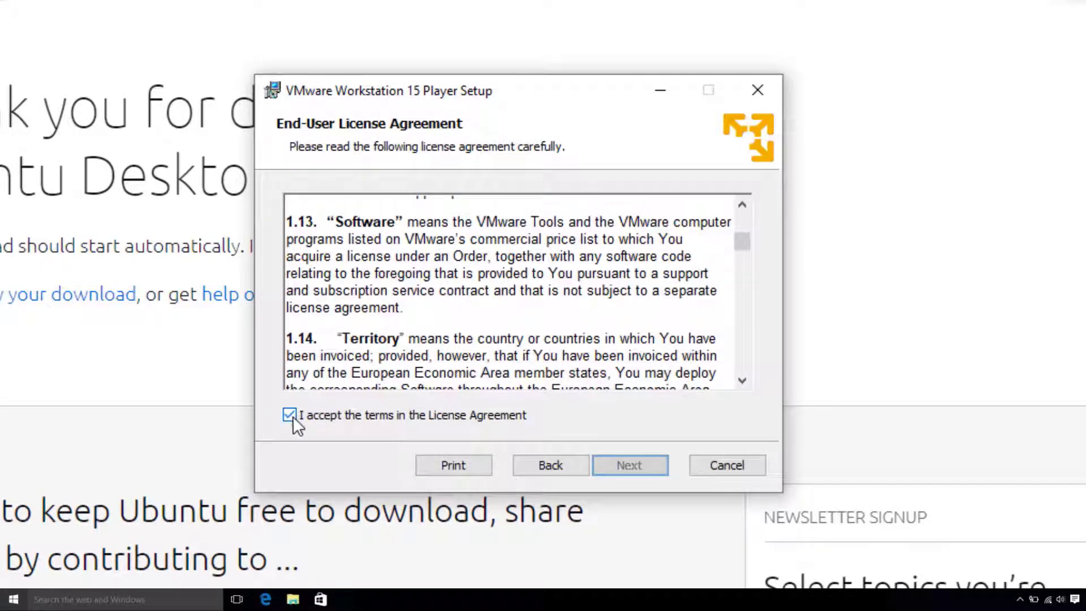
# - Keep the default install folder and disable update checks and the Customer Experience Improvement Program
pyautogui.click(625, 467)
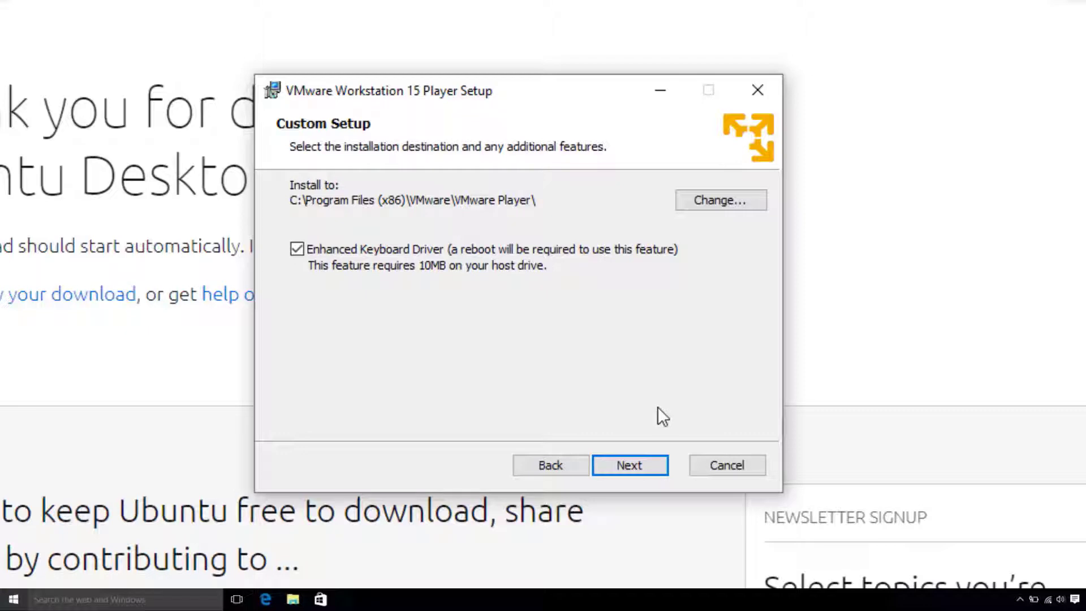
pyautogui.click(626, 465)
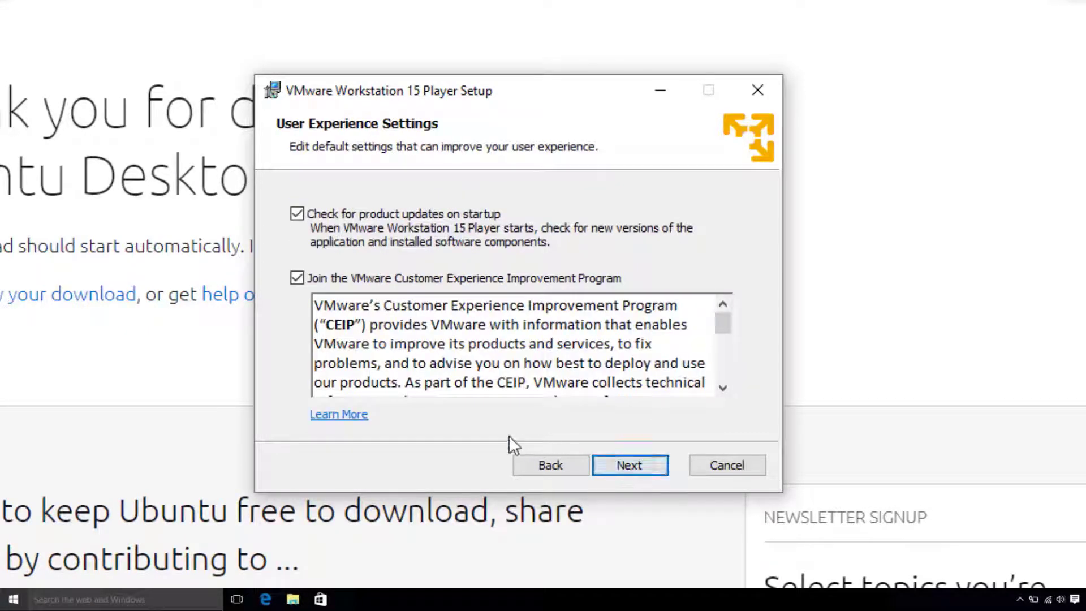
pyautogui.click(297, 278)
pyautogui.click(297, 215)
# - Keep both shortcut options ticked and proceed to the ready-to-install page
pyautogui.click(630, 466)
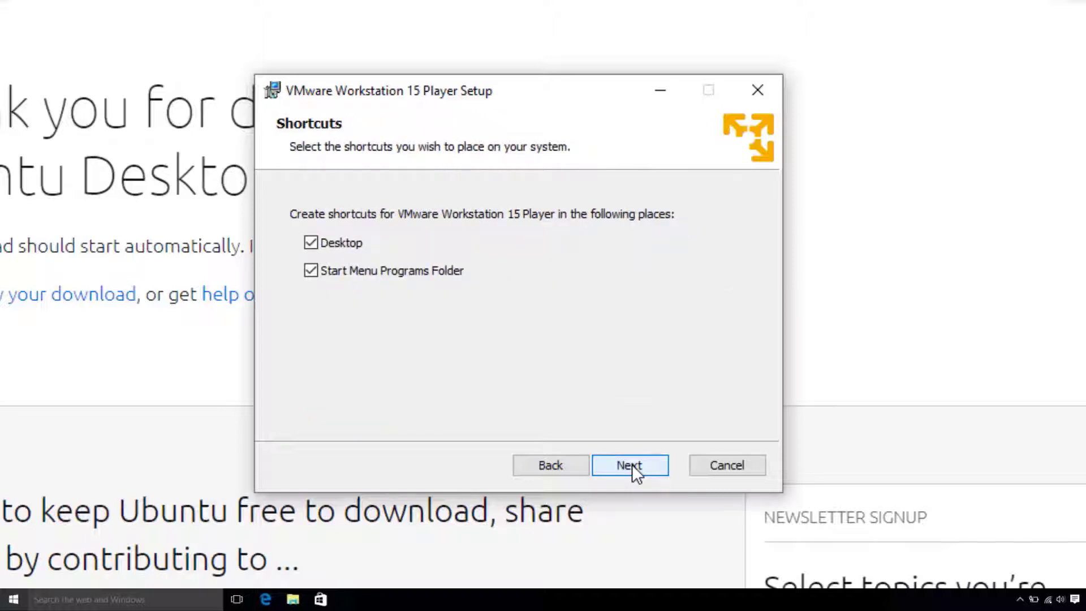
pyautogui.click(632, 465)
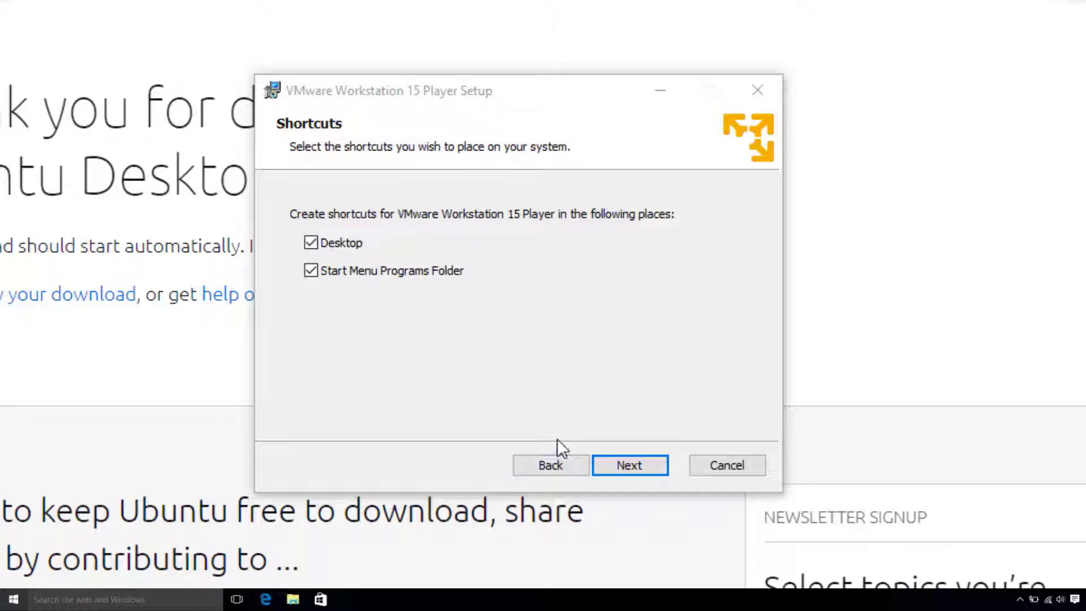
pyautogui.click(633, 464)
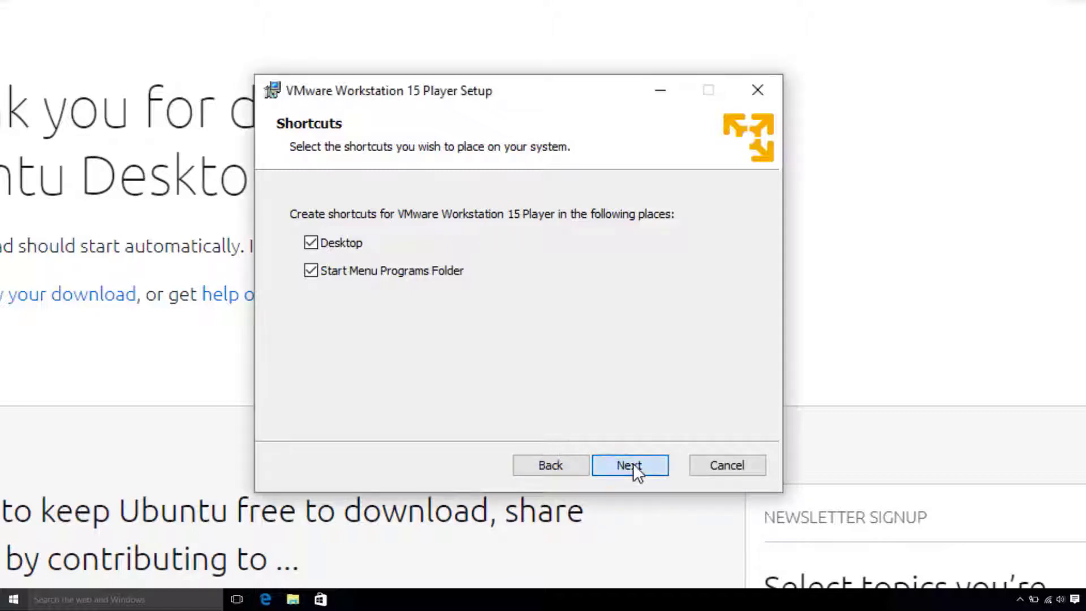
# - Install VMware Workstation 15 Player, finish the wizard, decline the restart, and minimize Chrome
pyautogui.click(641, 459)
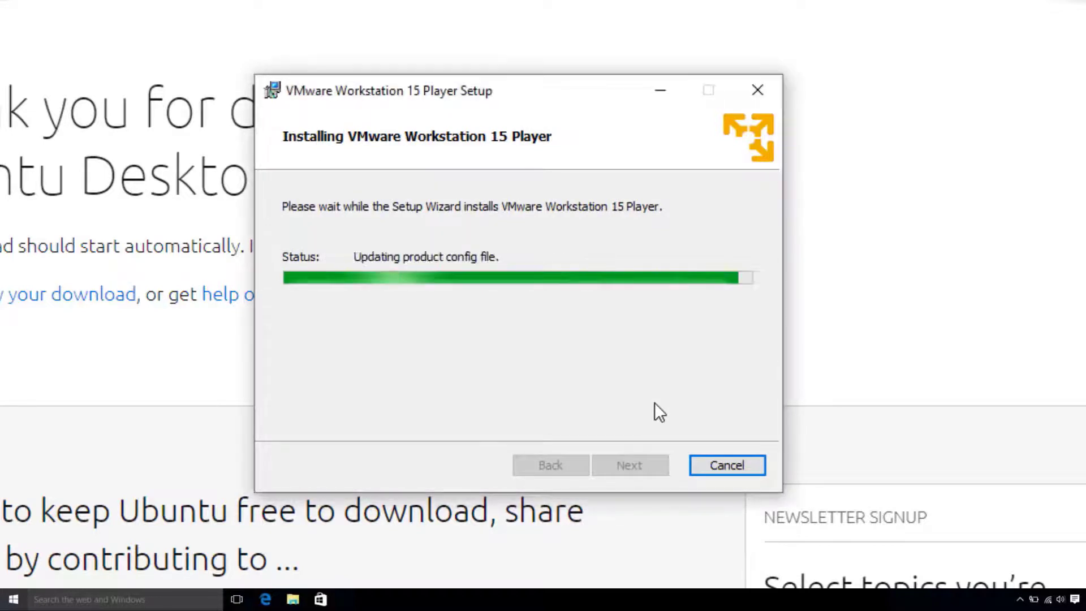
pyautogui.click(729, 461)
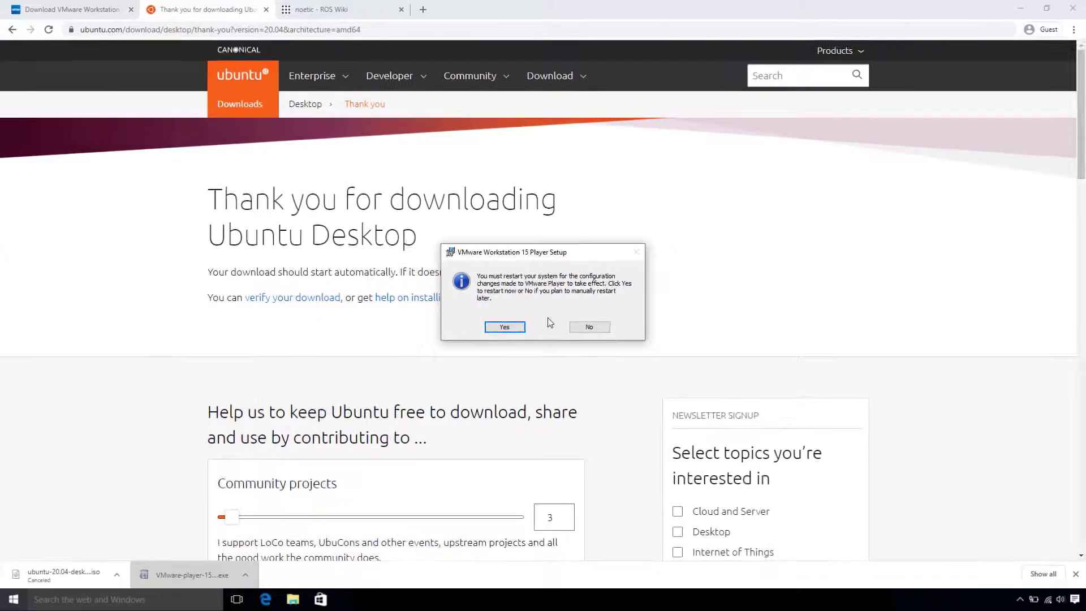
pyautogui.click(606, 350)
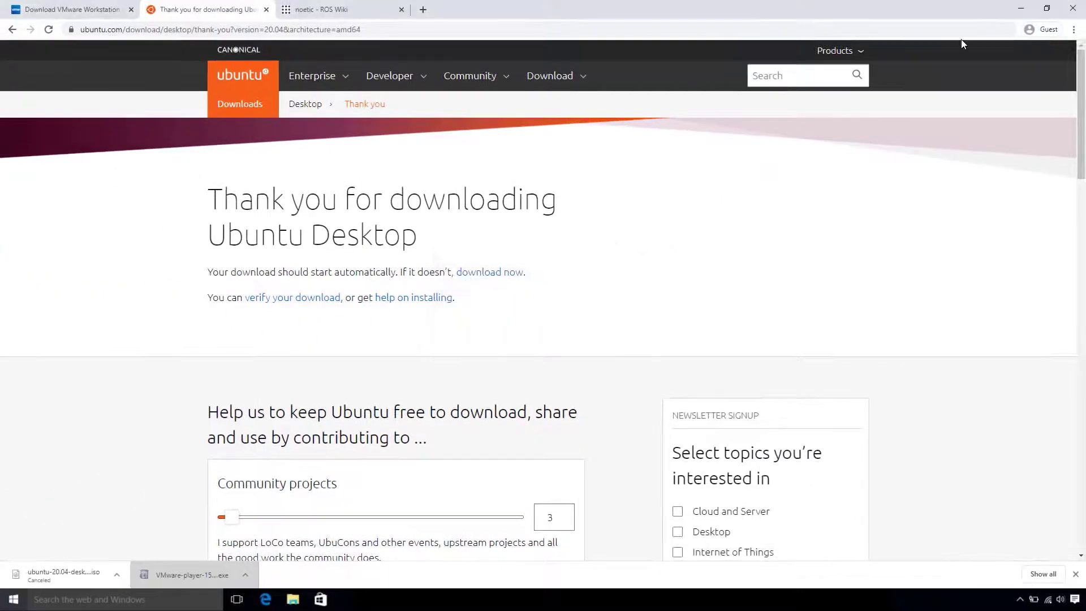
pyautogui.click(1021, 8)
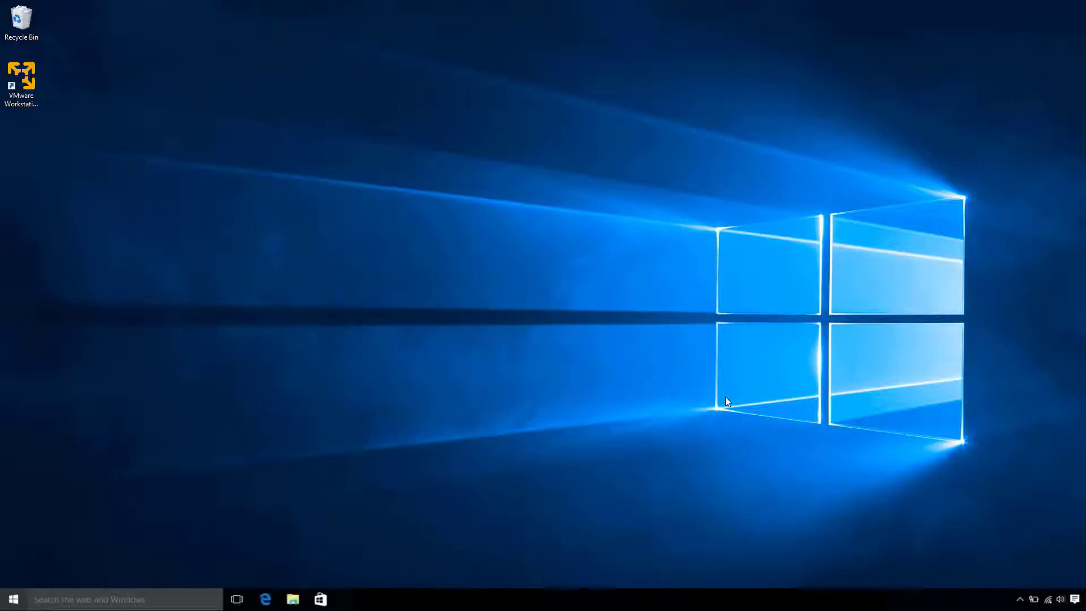
# - Launch VMware Player and create a new VM from the Ubuntu 20.04 ISO in Downloads
pyautogui.doubleClick(21, 80)
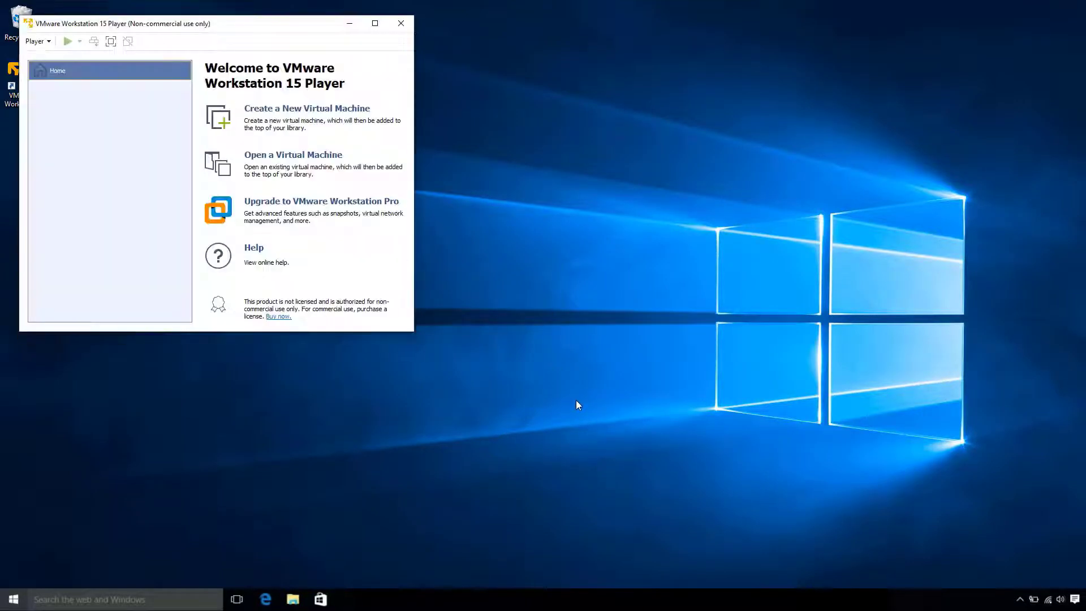
pyautogui.moveTo(261, 22); pyautogui.dragTo(571, 107)
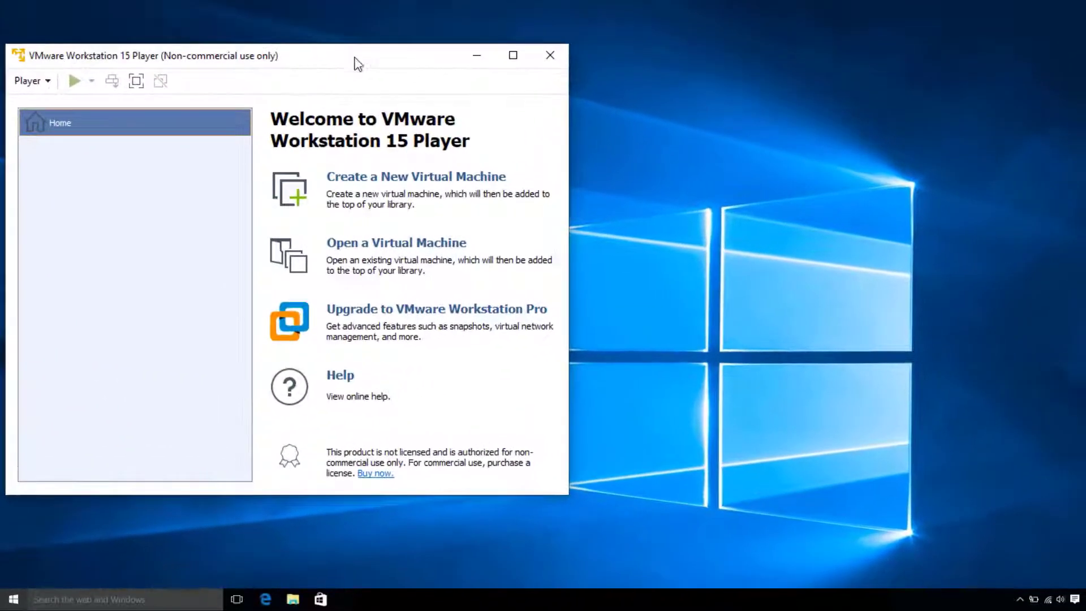
pyautogui.click(396, 186)
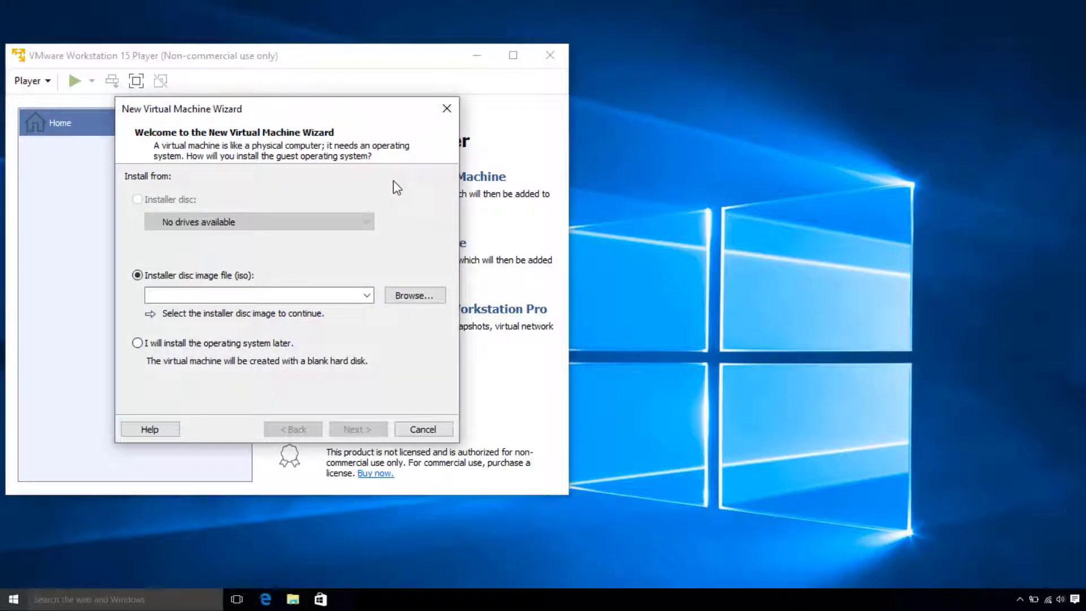
pyautogui.click(424, 299)
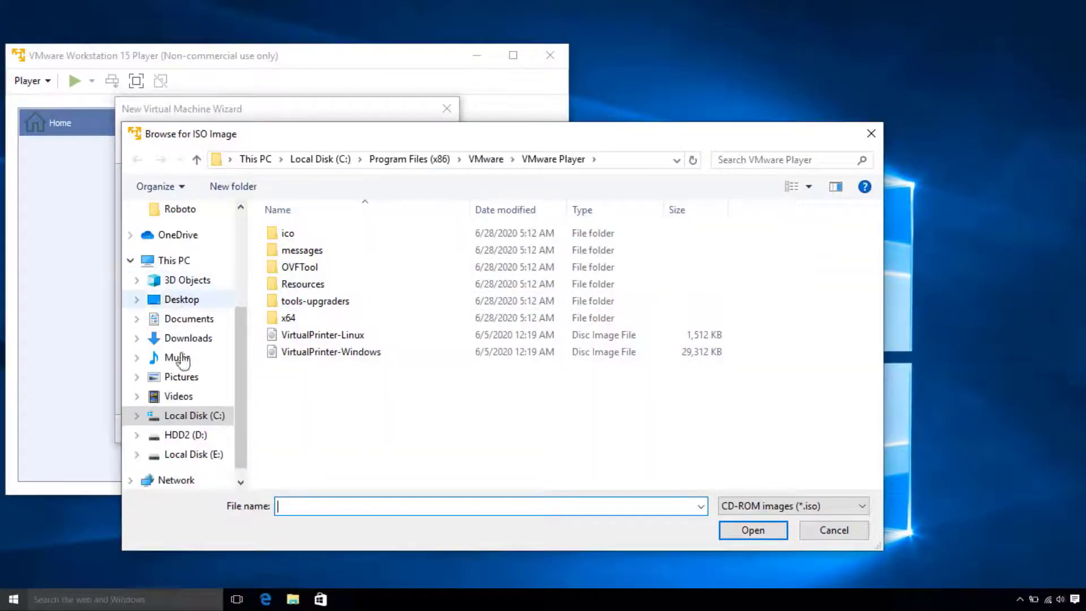
pyautogui.click(190, 396)
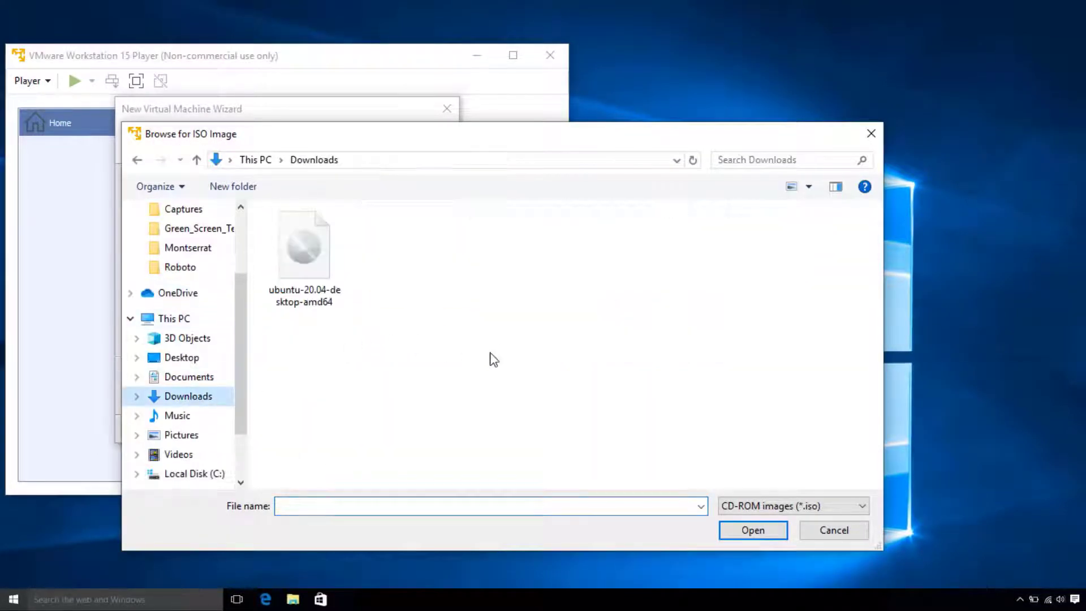
pyautogui.doubleClick(312, 263)
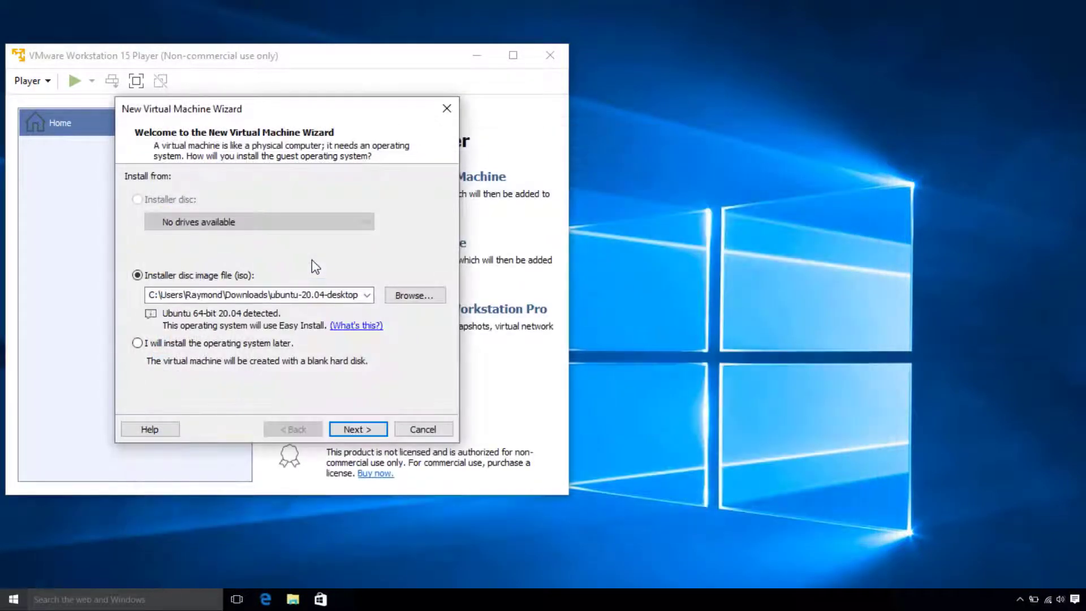
pyautogui.click(356, 430)
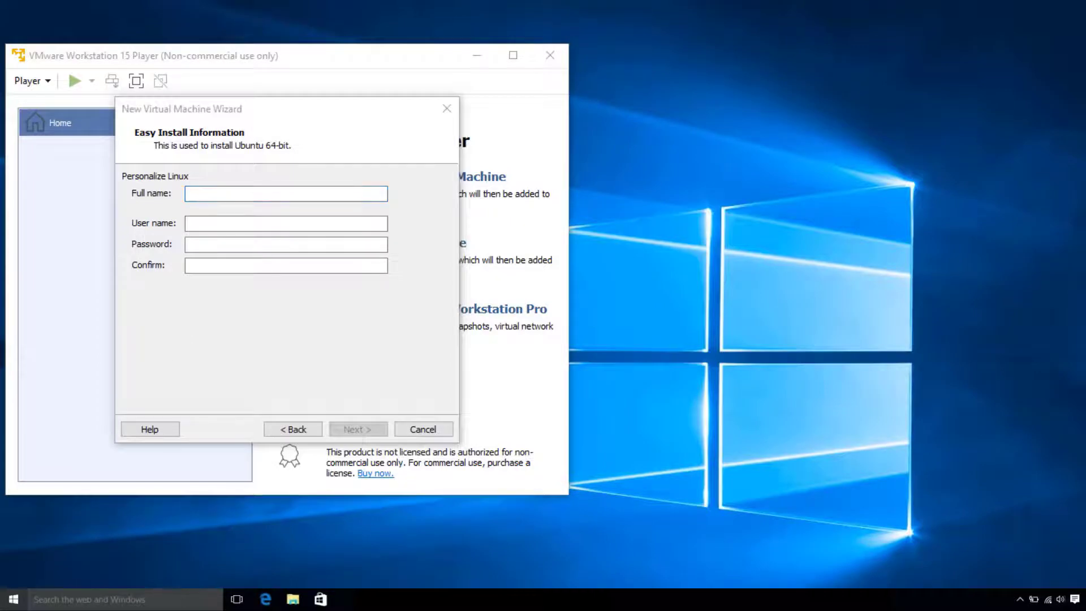
# - Enter the Linux account's full name, user name, and password twice, then continue
pyautogui.click(263, 193)
pyautogui.write('raymond')
pyautogui.press('Tab')
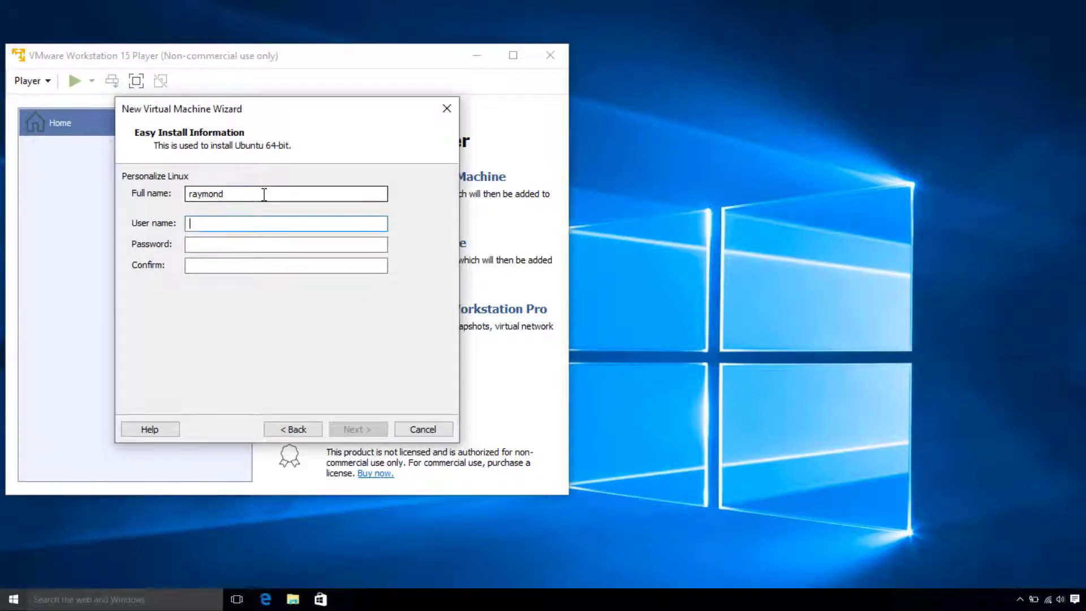
pyautogui.write('raymond')
pyautogui.press('Tab')
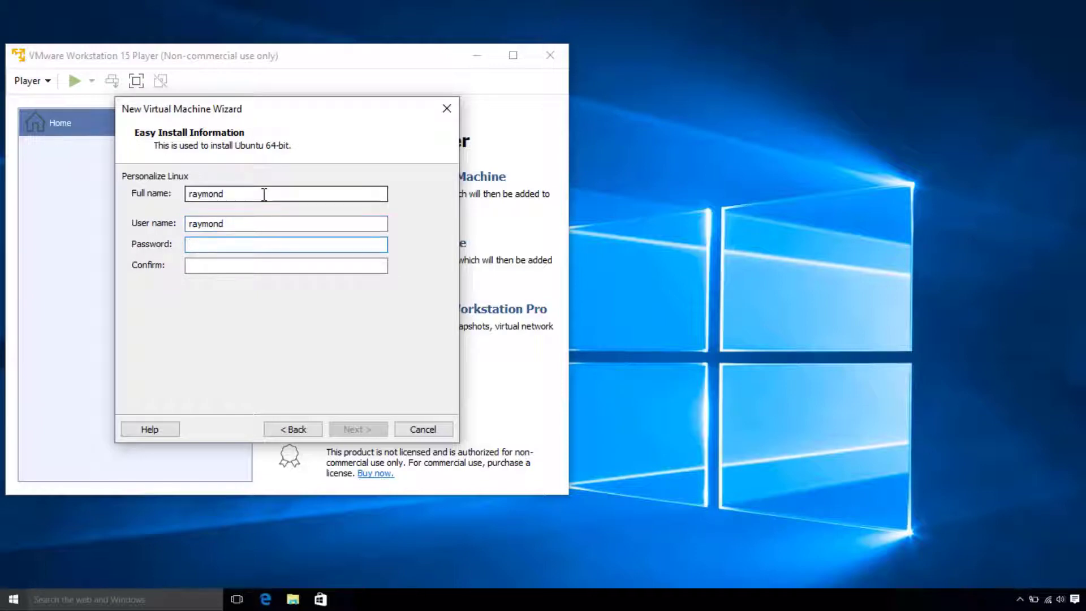
pyautogui.write('****')
pyautogui.press('Tab')
pyautogui.write('****')
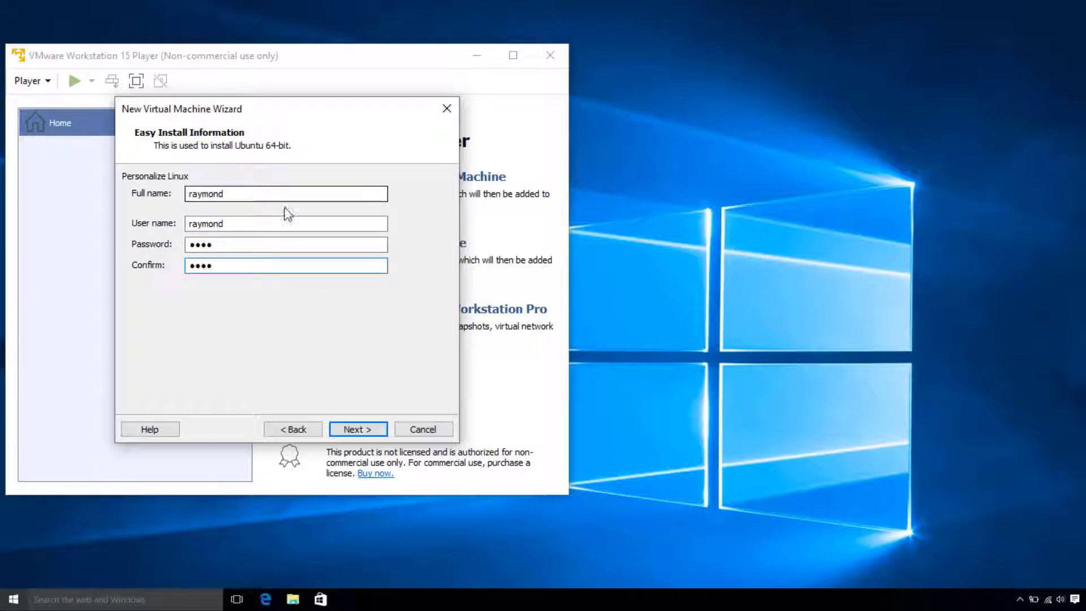
pyautogui.click(363, 429)
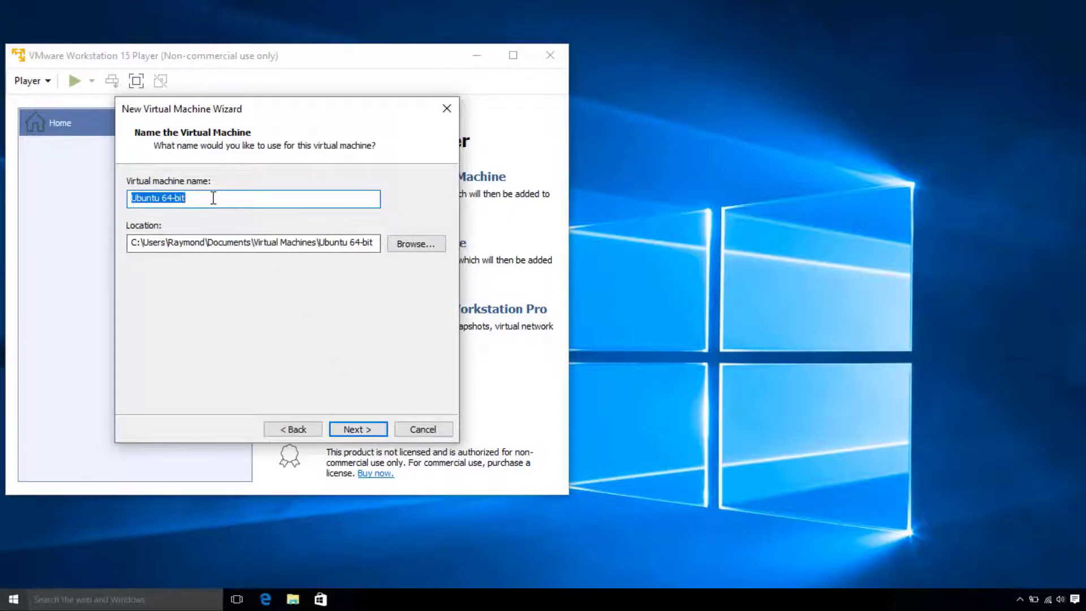
# - Name the VM 'Ubuntu 20 64-bit', keep the 20 GB split disk, and finish creating it
pyautogui.click(161, 198)
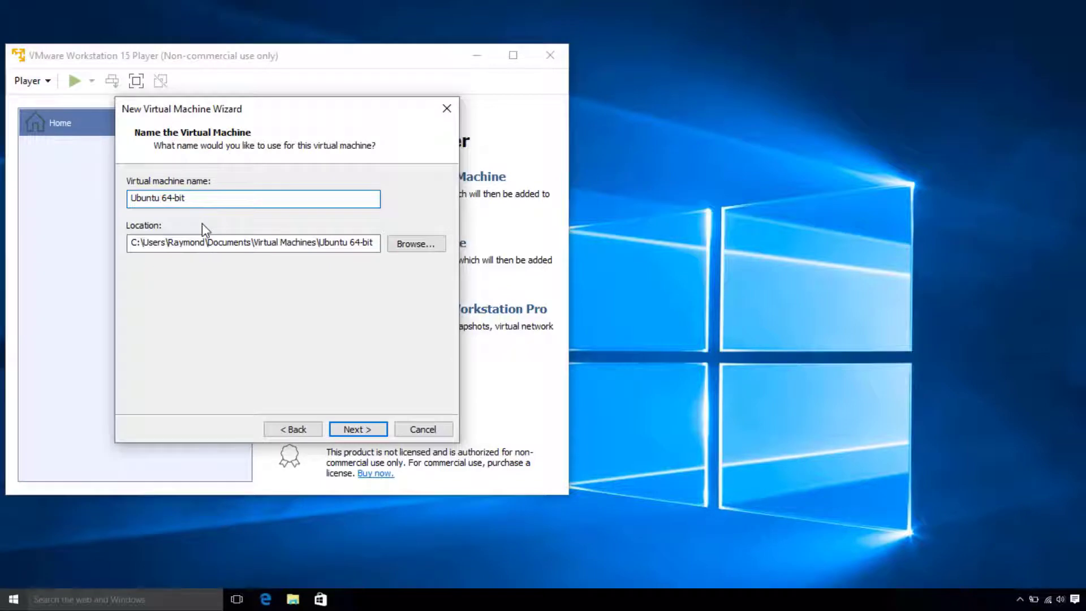
pyautogui.write('20')
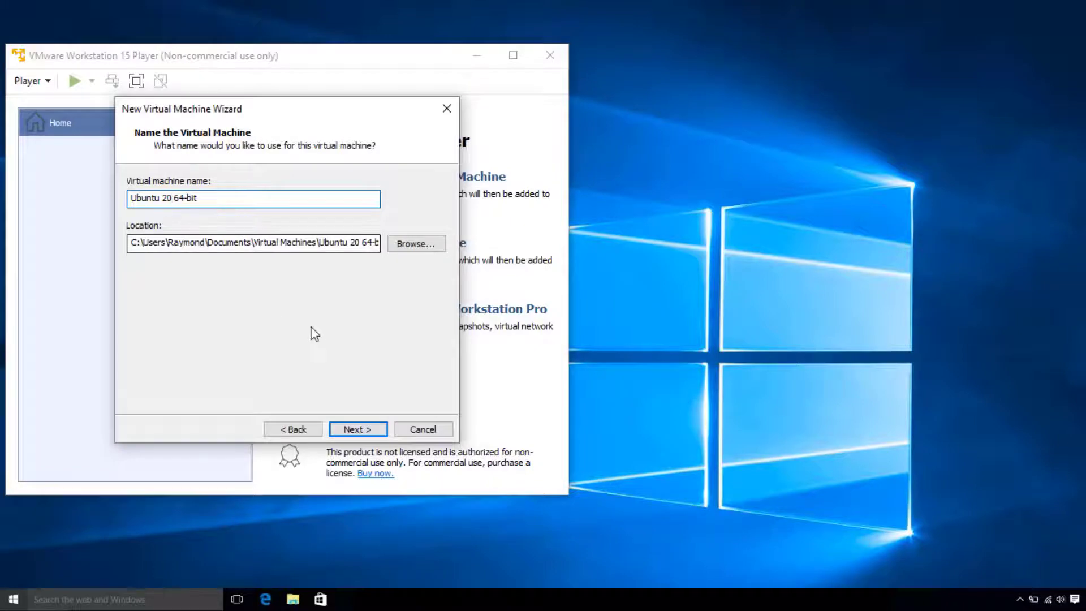
pyautogui.click(355, 428)
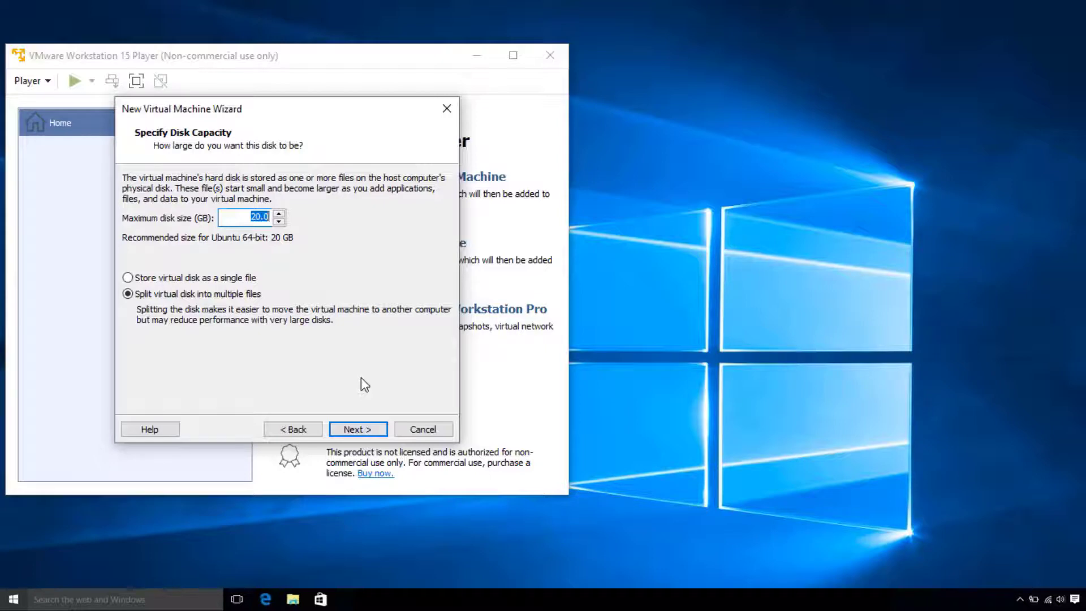
pyautogui.click(357, 429)
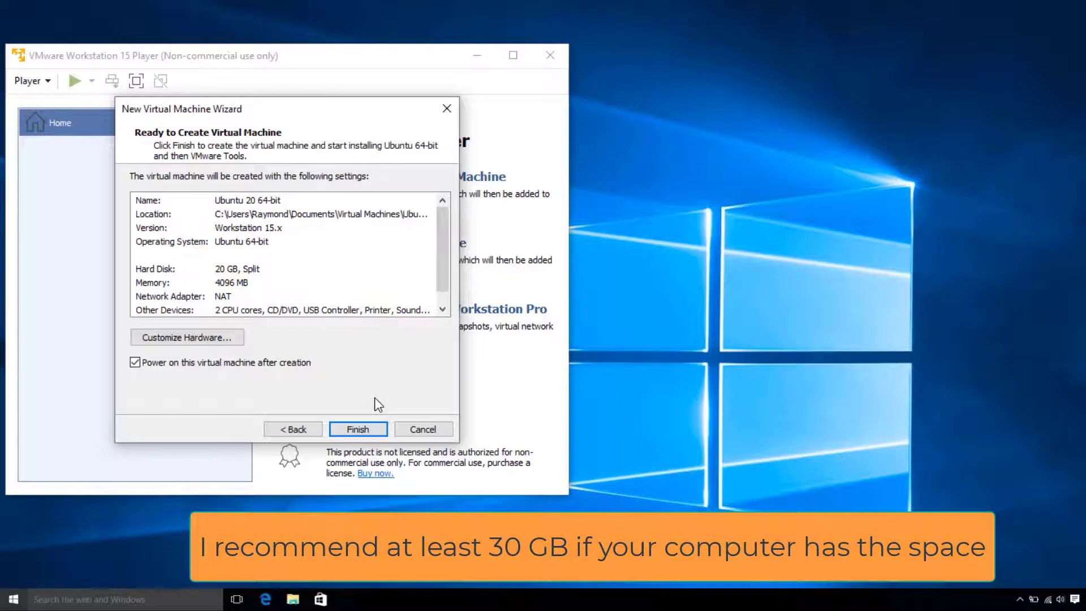
pyautogui.click(367, 427)
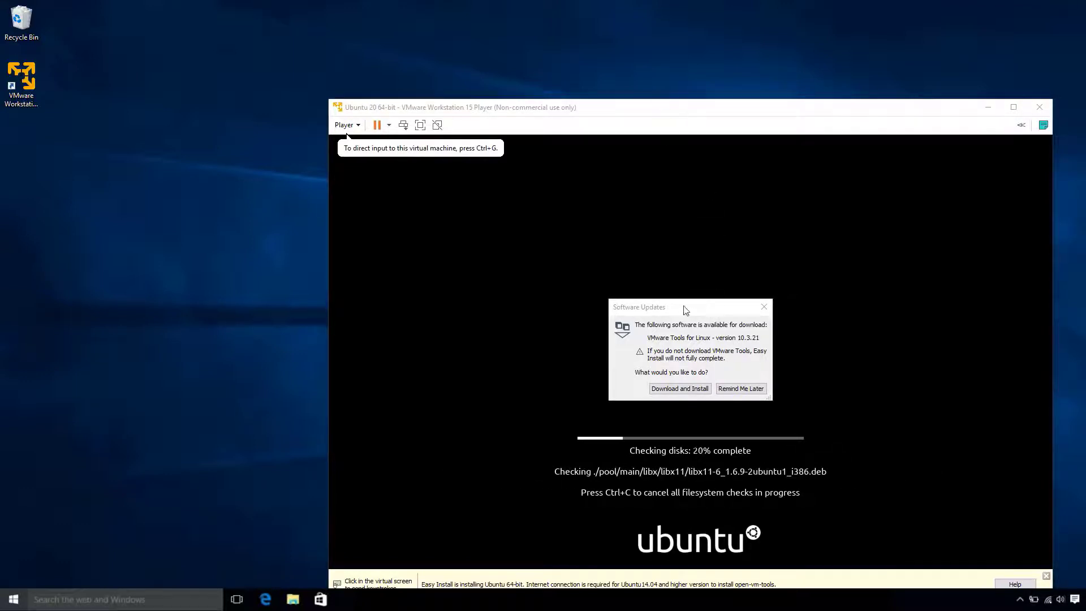
# - Download and install VMware Tools for Linux from the Software Updates prompt
pyautogui.click(702, 311)
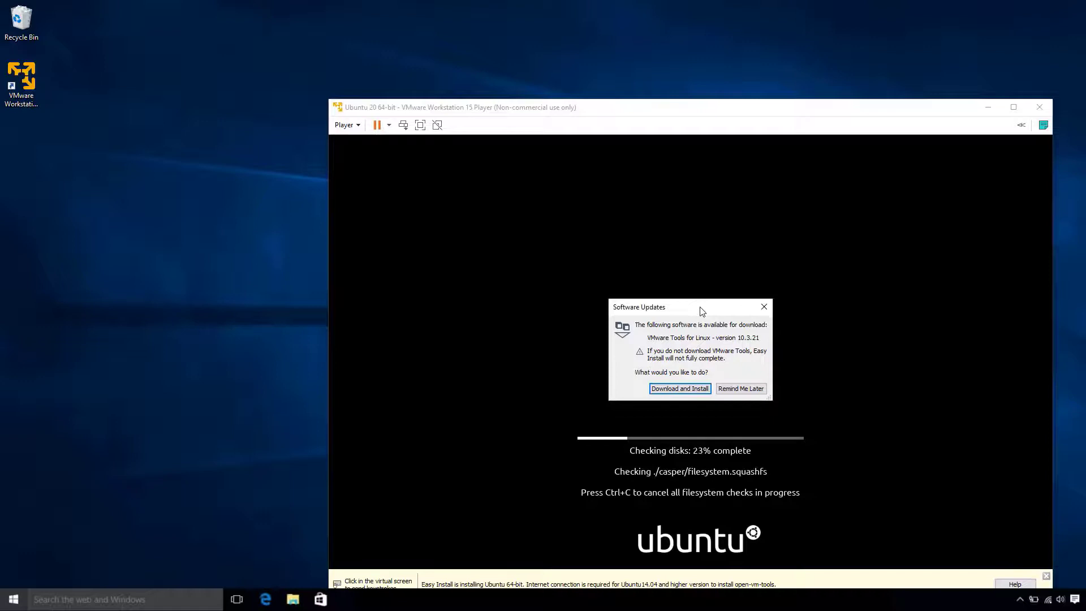
pyautogui.click(680, 392)
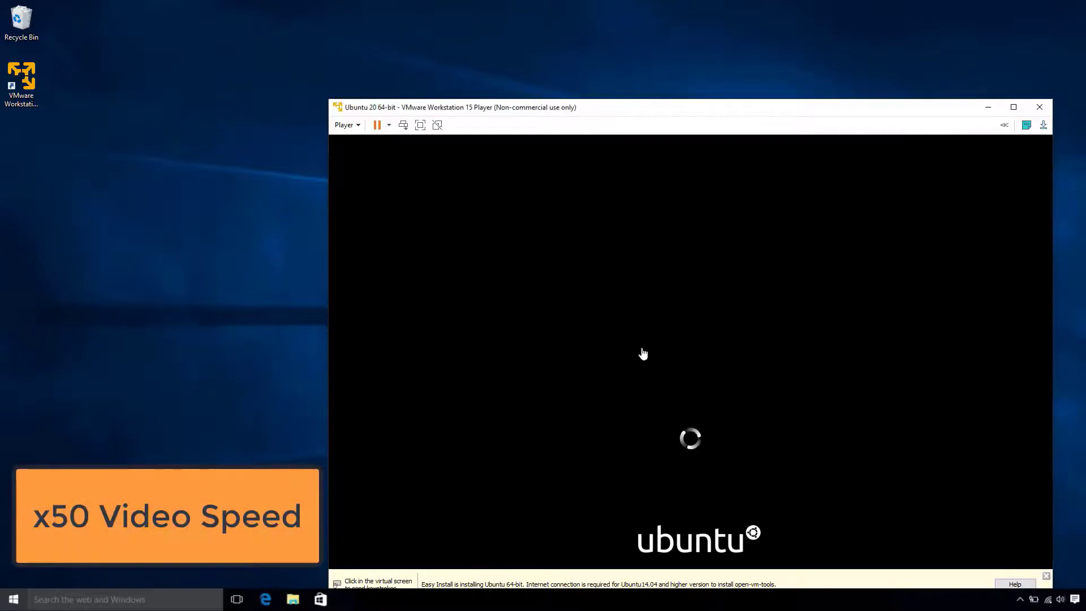
# - Dismiss the Easy Install bar, then log in to the Ubuntu user account with its password
pyautogui.moveTo(643, 107); pyautogui.dragTo(516, 45)
pyautogui.click(918, 514)
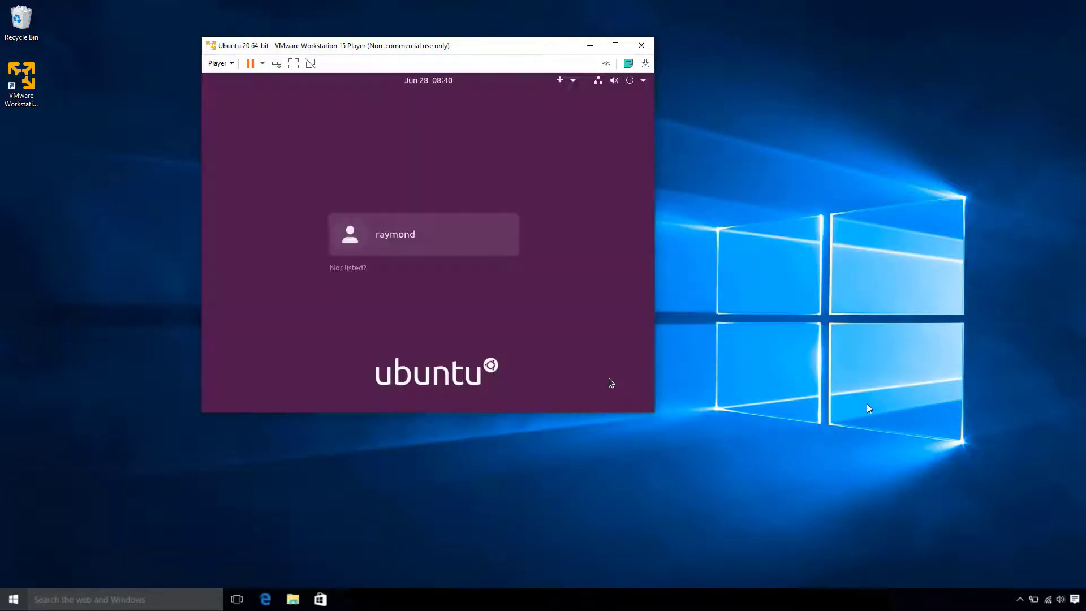
pyautogui.click(609, 379)
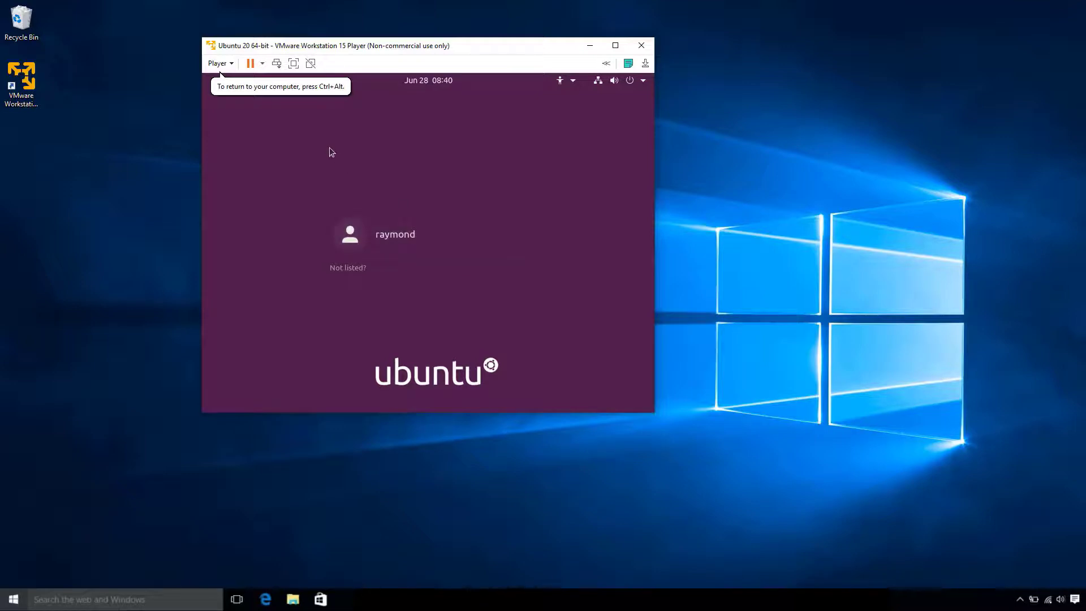
pyautogui.click(426, 237)
pyautogui.write('1234')
pyautogui.press('Return')
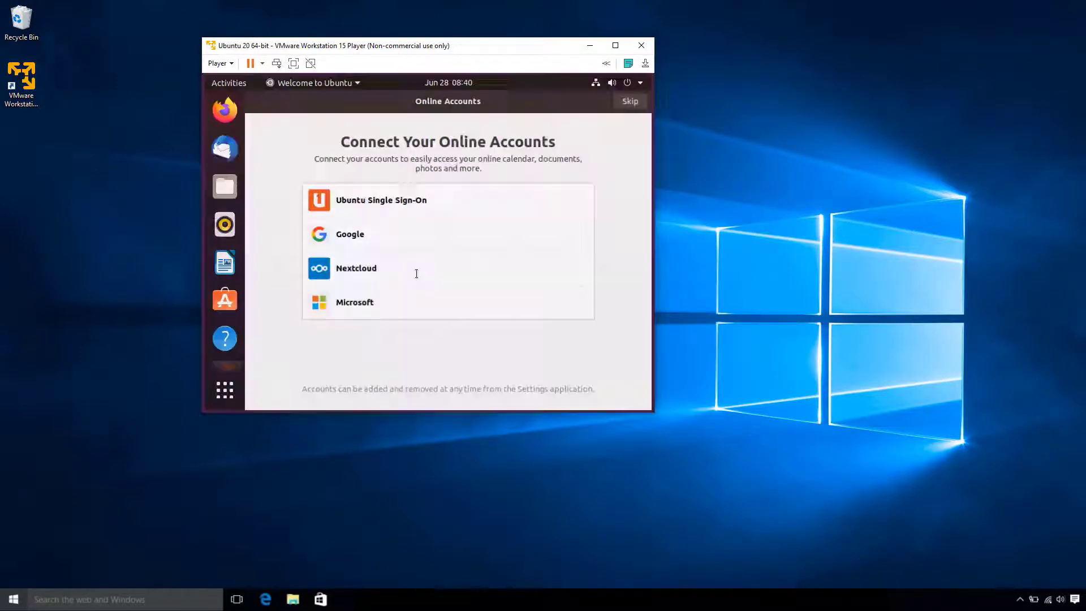
# - Maximize the VM and skip online accounts, Livepatch, system info and location in Welcome to Ubuntu
pyautogui.click(617, 45)
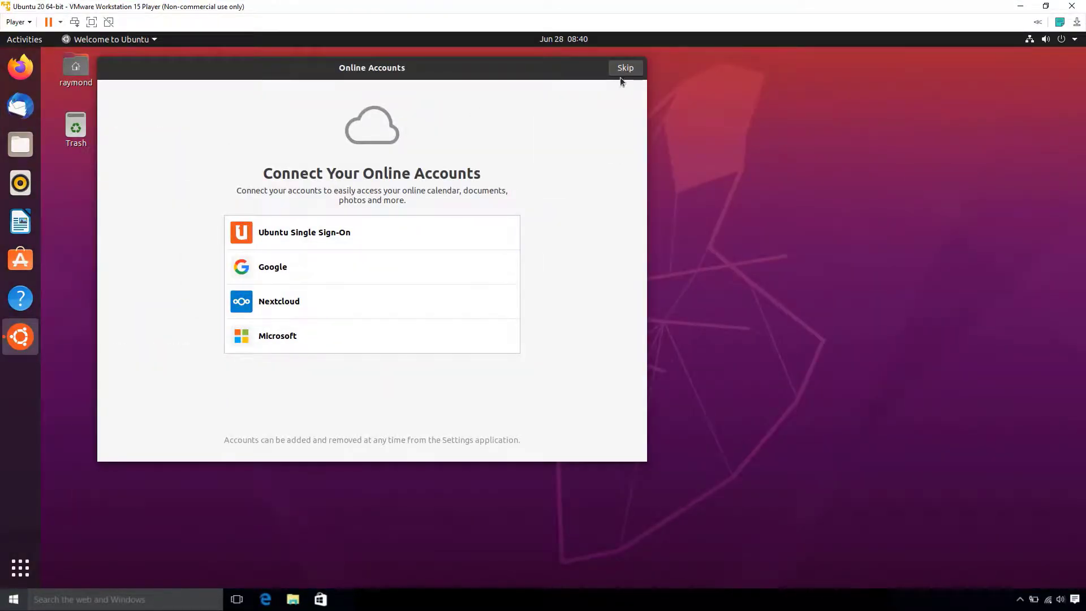
pyautogui.click(626, 69)
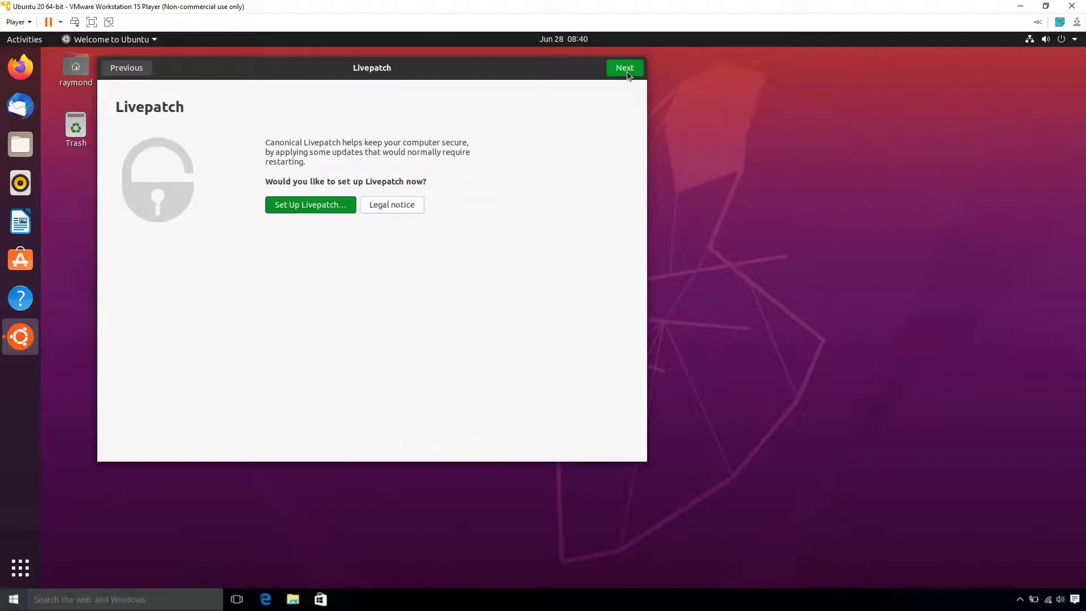
pyautogui.click(626, 68)
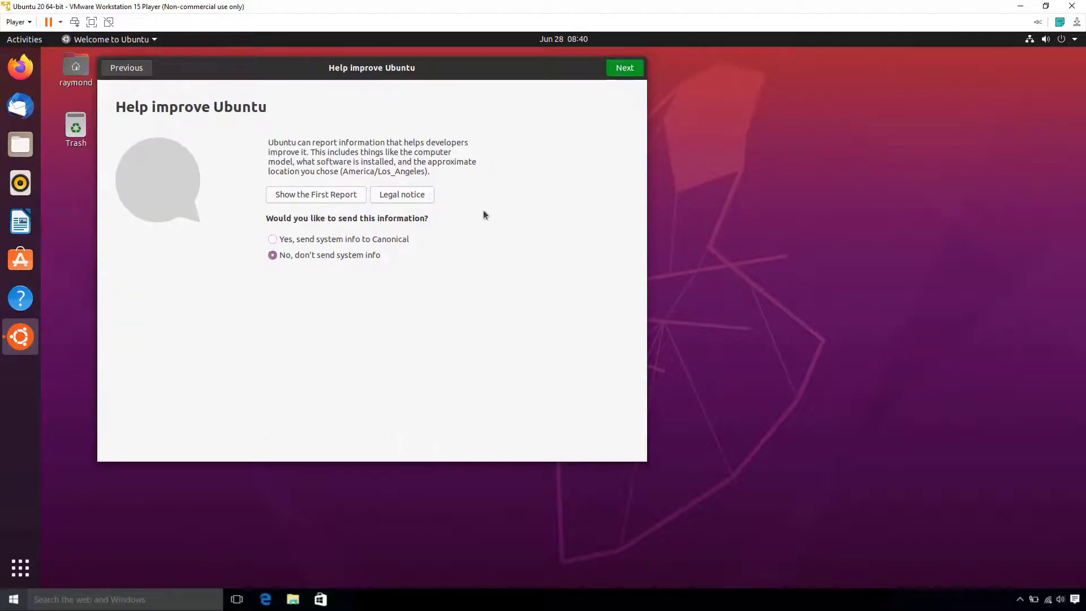
pyautogui.click(620, 73)
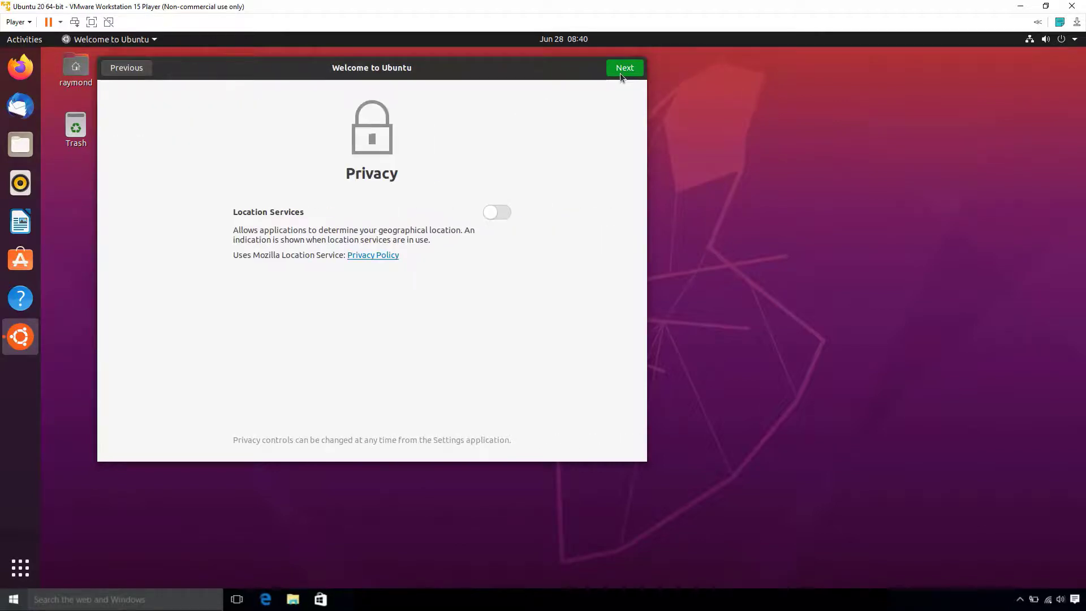
pyautogui.click(620, 73)
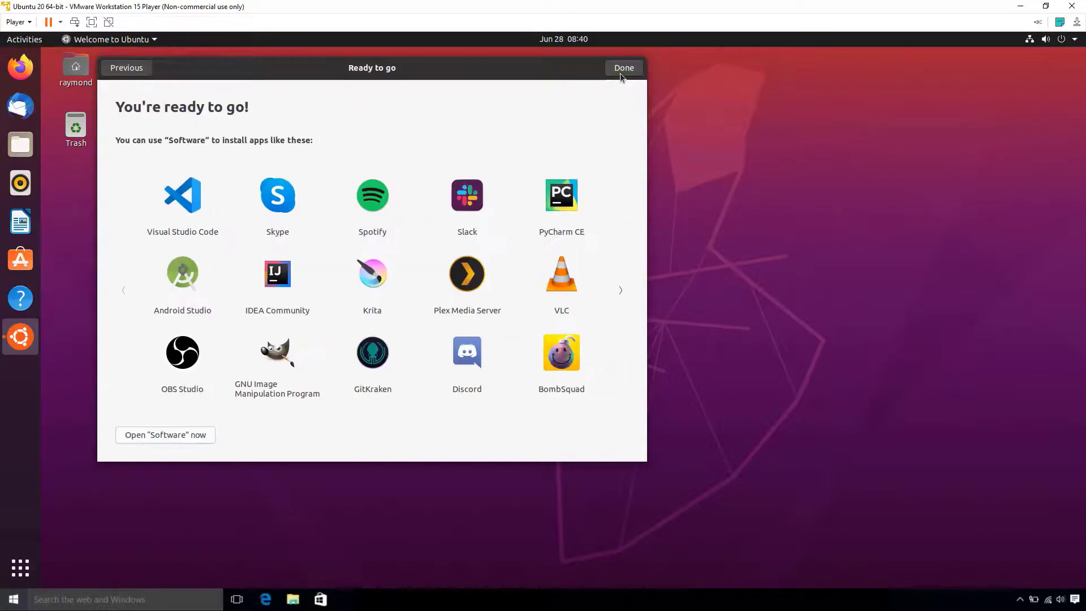
pyautogui.click(622, 68)
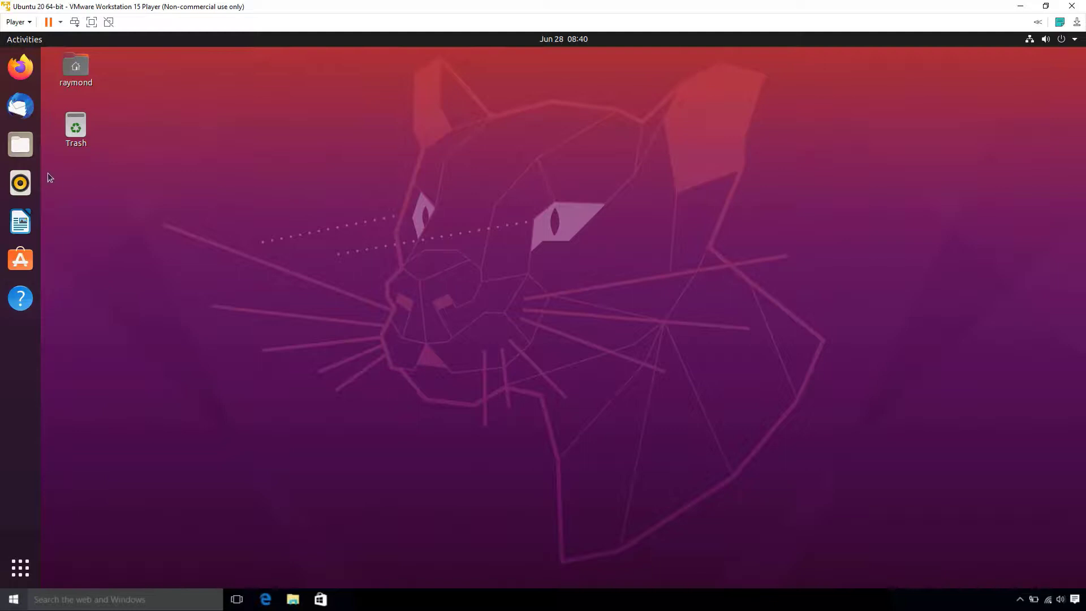
# - Remove Thunderbird, Rhythmbox, LibreOffice Writer, Help and Ubuntu Software from the dock favorites
pyautogui.rightClick(21, 106)
pyautogui.click(70, 142)
pyautogui.rightClick(21, 144)
pyautogui.click(71, 194)
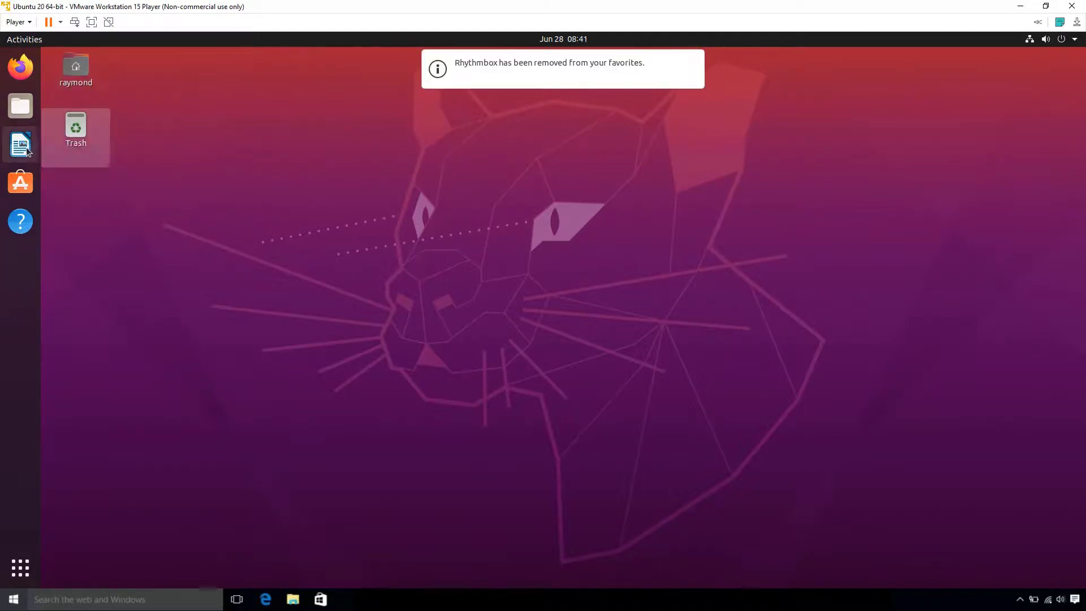
pyautogui.rightClick(21, 144)
pyautogui.click(66, 175)
pyautogui.rightClick(20, 183)
pyautogui.click(70, 196)
pyautogui.rightClick(22, 155)
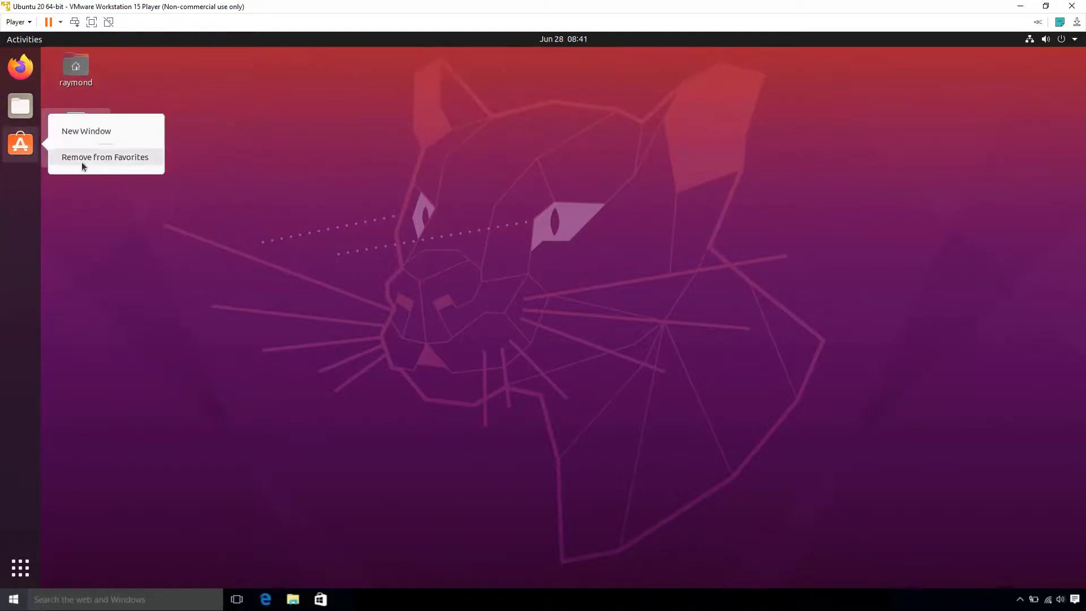
pyautogui.click(82, 161)
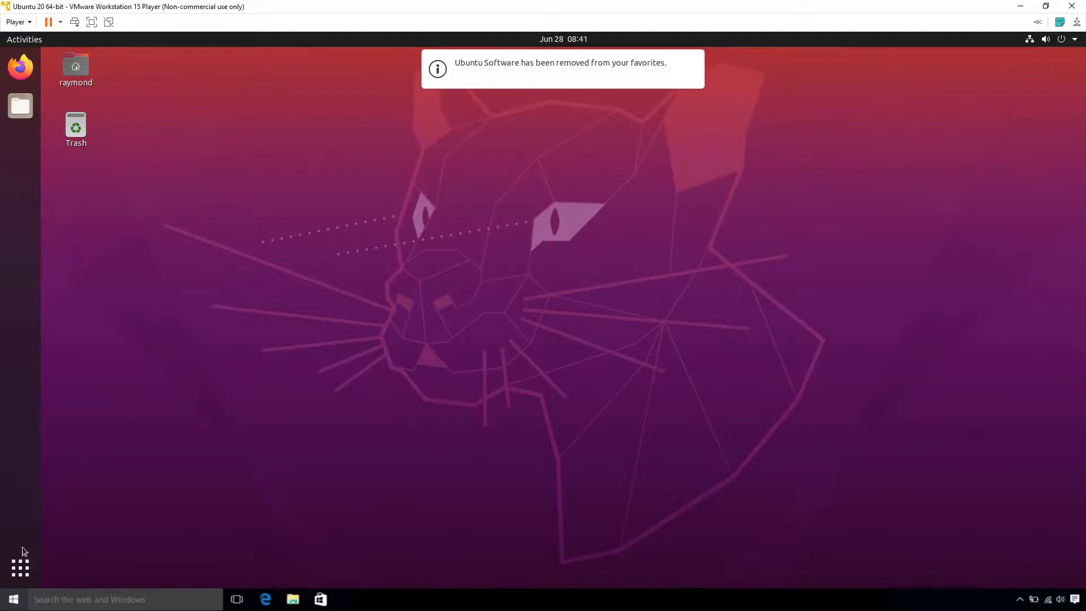
# - Launch Terminal from the application search, then open a second Terminal window with Ctrl+Alt+T
pyautogui.click(22, 574)
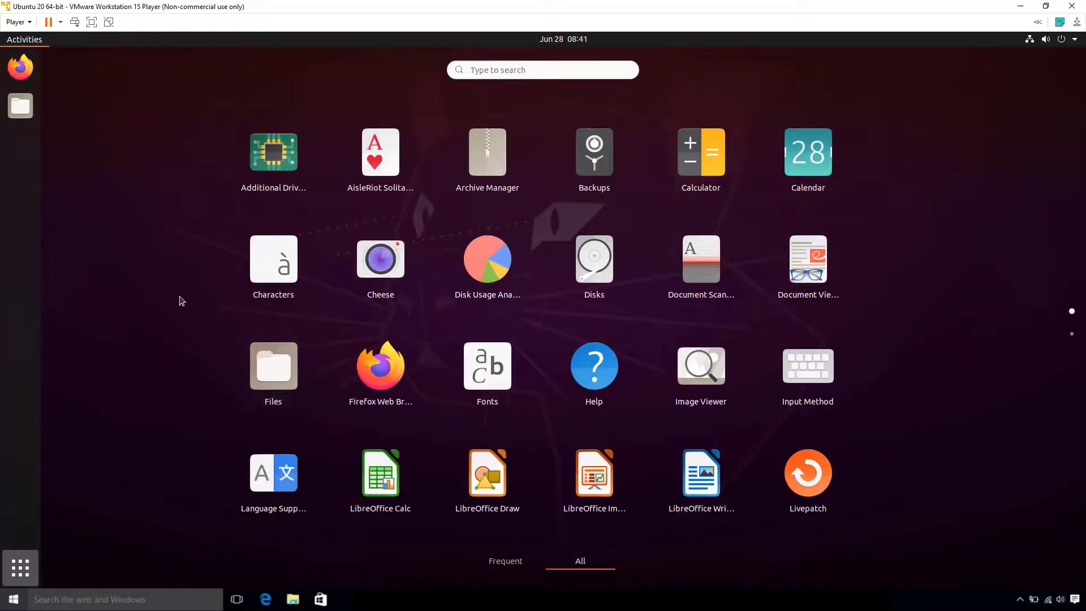
pyautogui.write('termil')
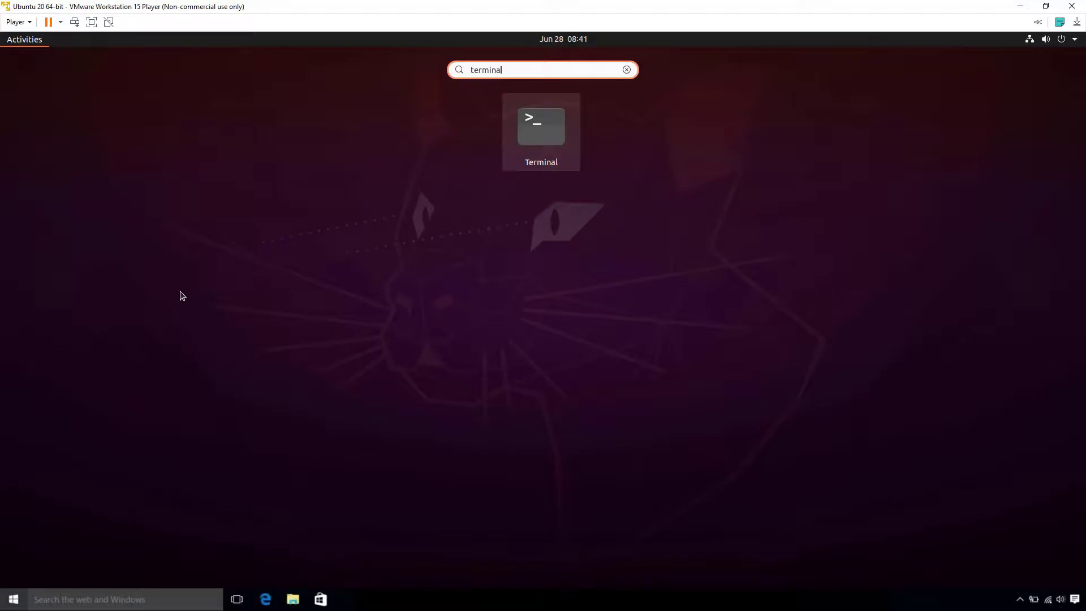
pyautogui.press('Return')
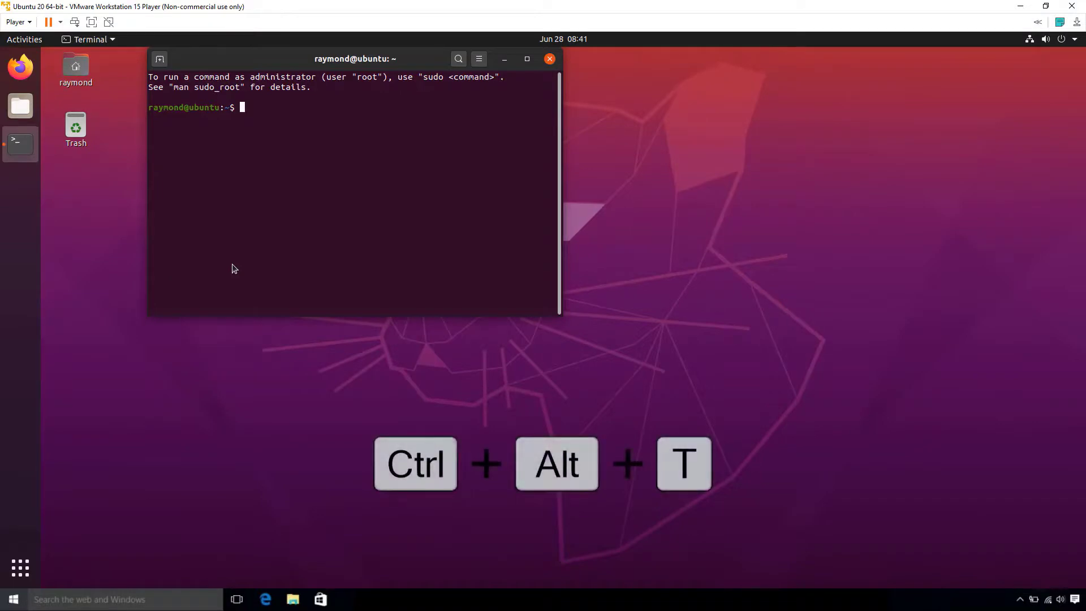
pyautogui.hotkey('ctrl', 'alt', 't')
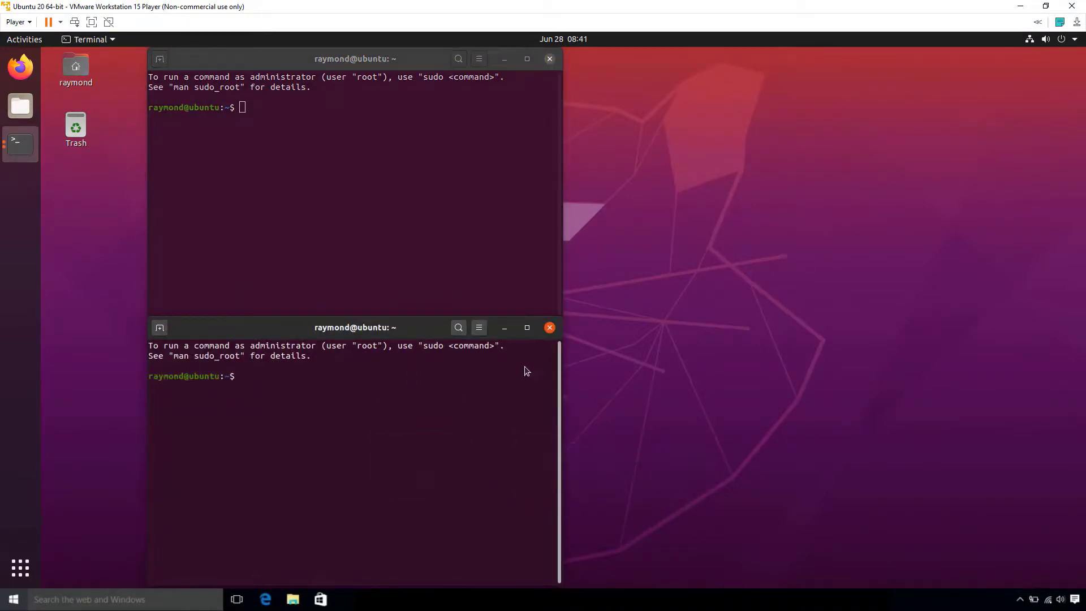
# - Close the second Terminal, pin Terminal to the dock favorites, then close the remaining Terminal window
pyautogui.click(550, 329)
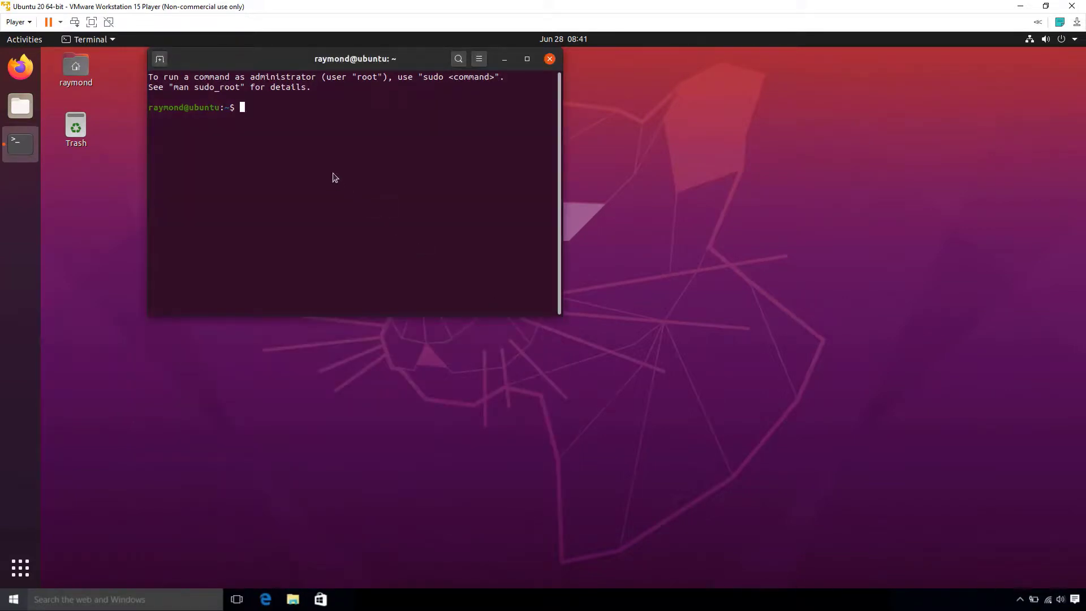
pyautogui.rightClick(25, 146)
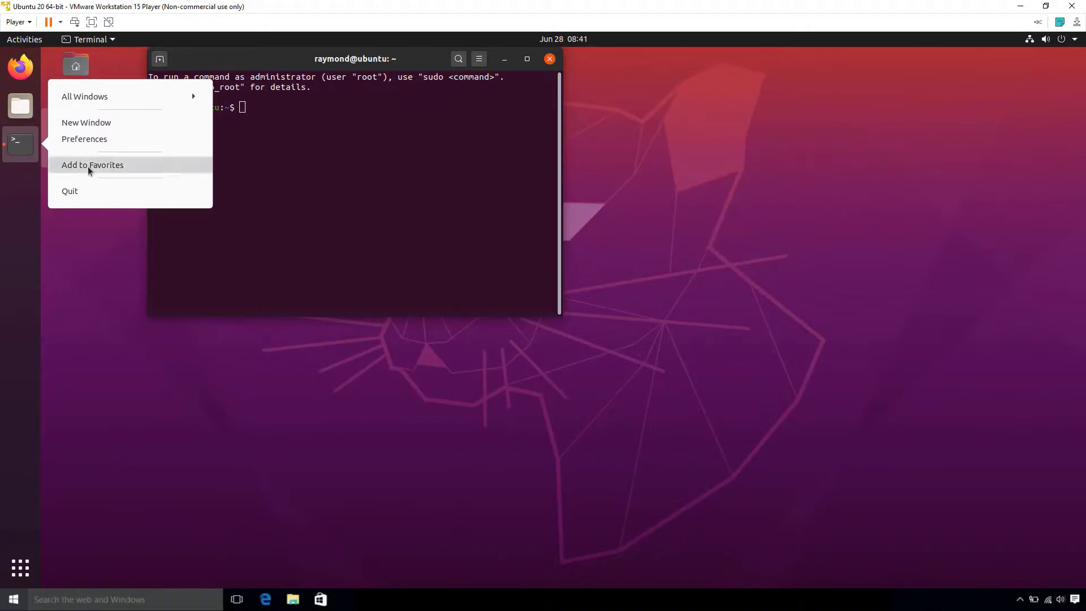
pyautogui.click(88, 167)
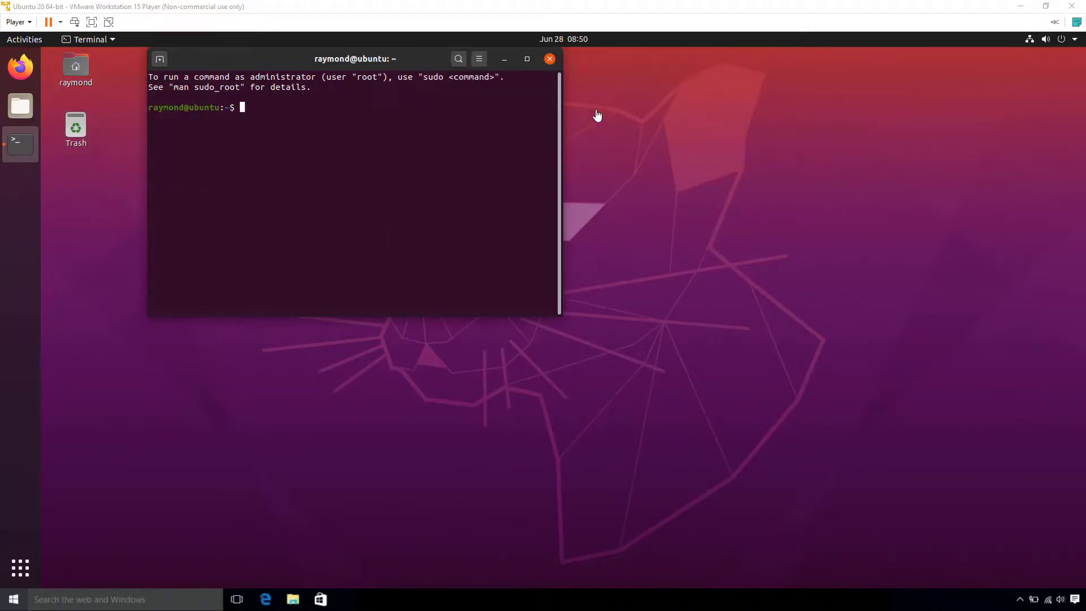
pyautogui.click(550, 59)
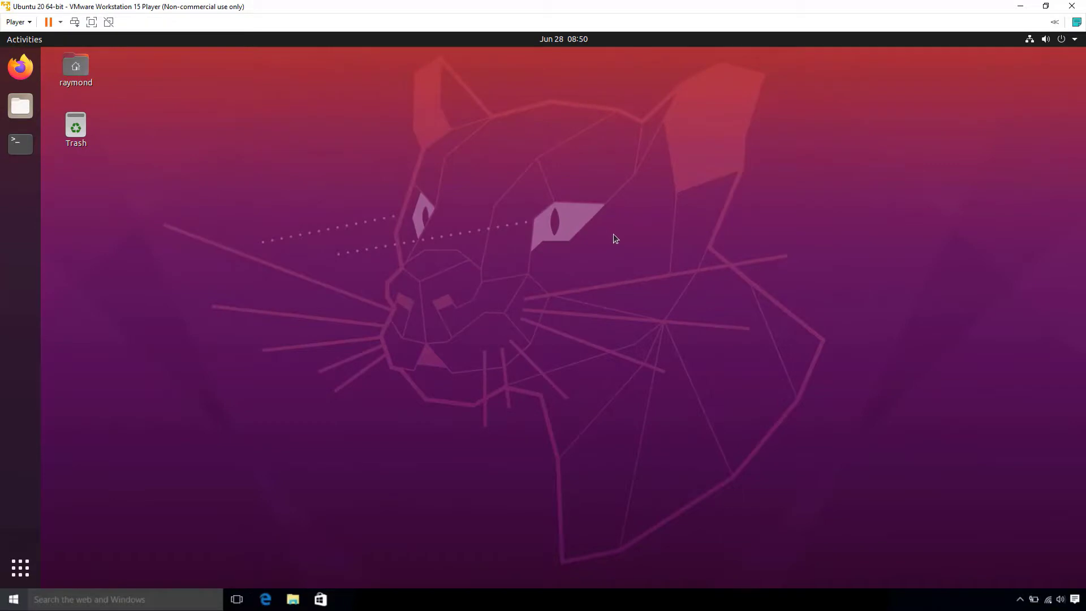
# - Bring up the Power Off confirmation from the system menu, then cancel it
pyautogui.click(1075, 40)
pyautogui.click(1015, 177)
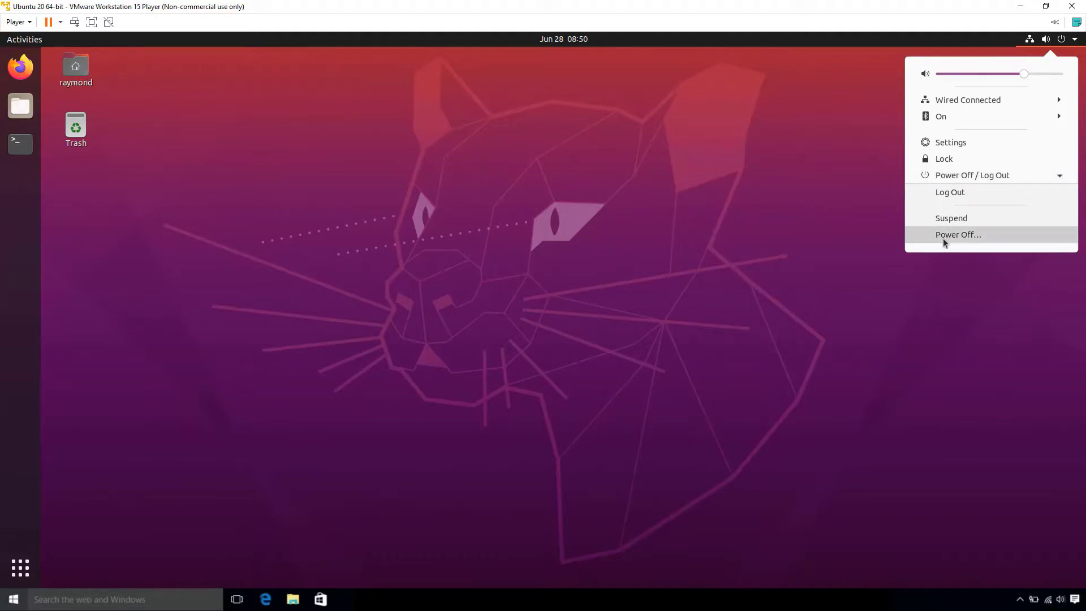
pyautogui.click(943, 235)
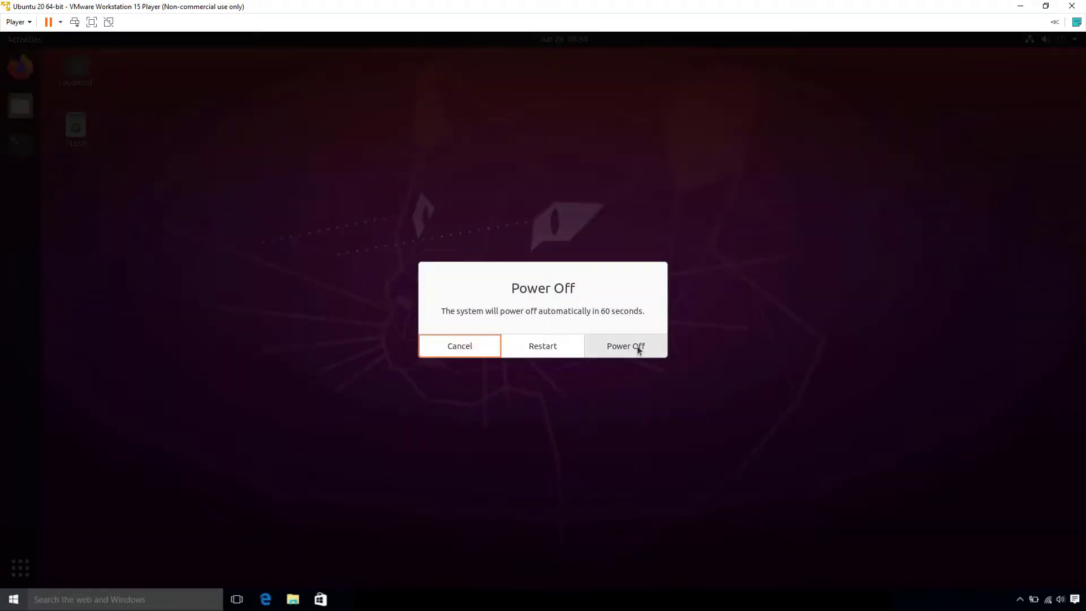
pyautogui.click(447, 349)
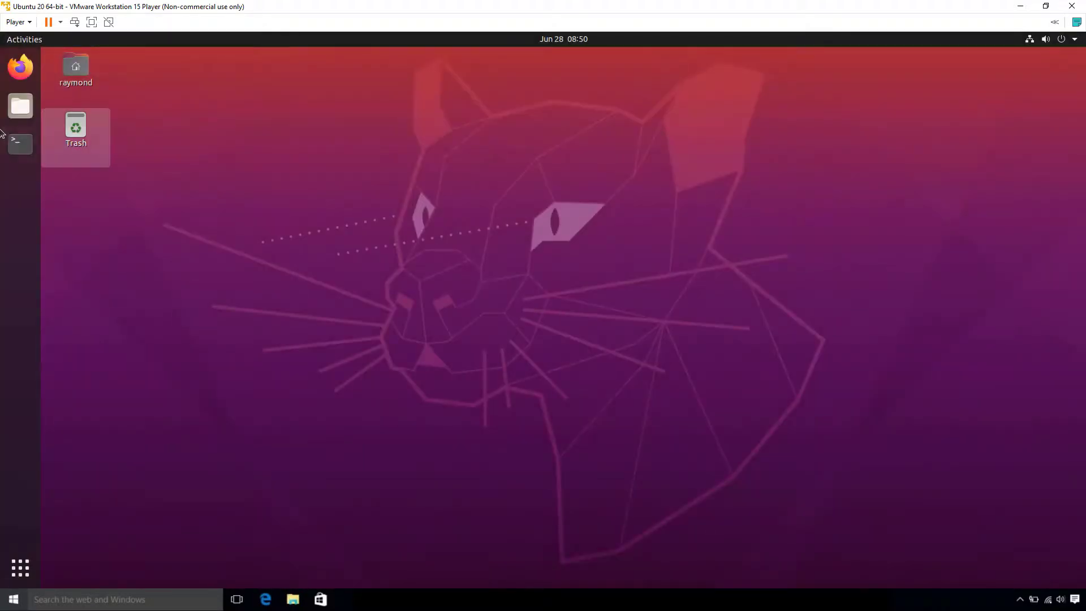
# - Open a new Terminal from the dock and enter 'shutdown now'
pyautogui.click(20, 143)
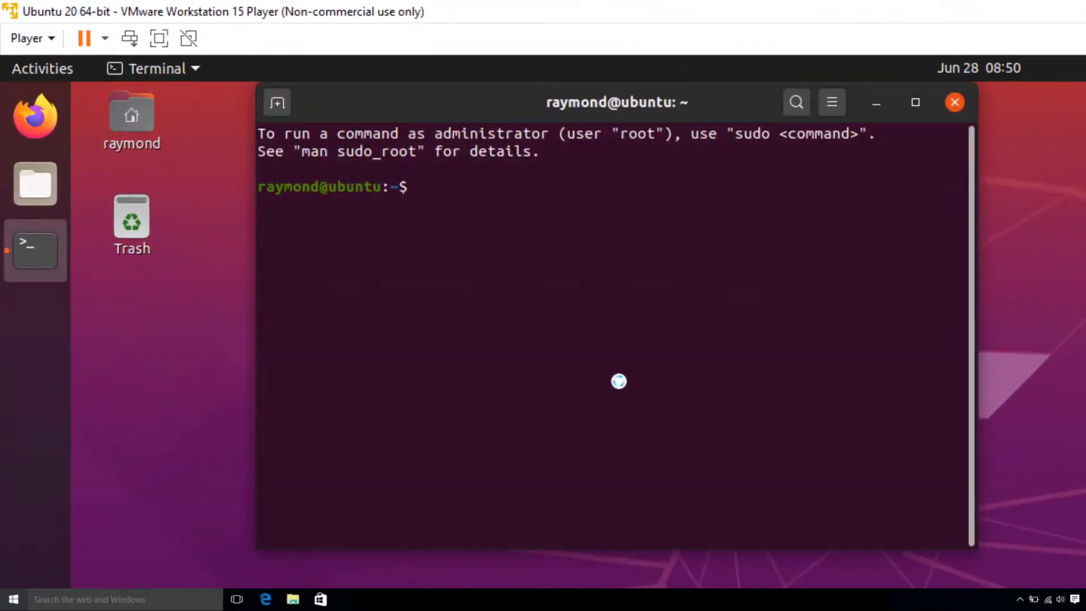
pyautogui.write('shutdown now')
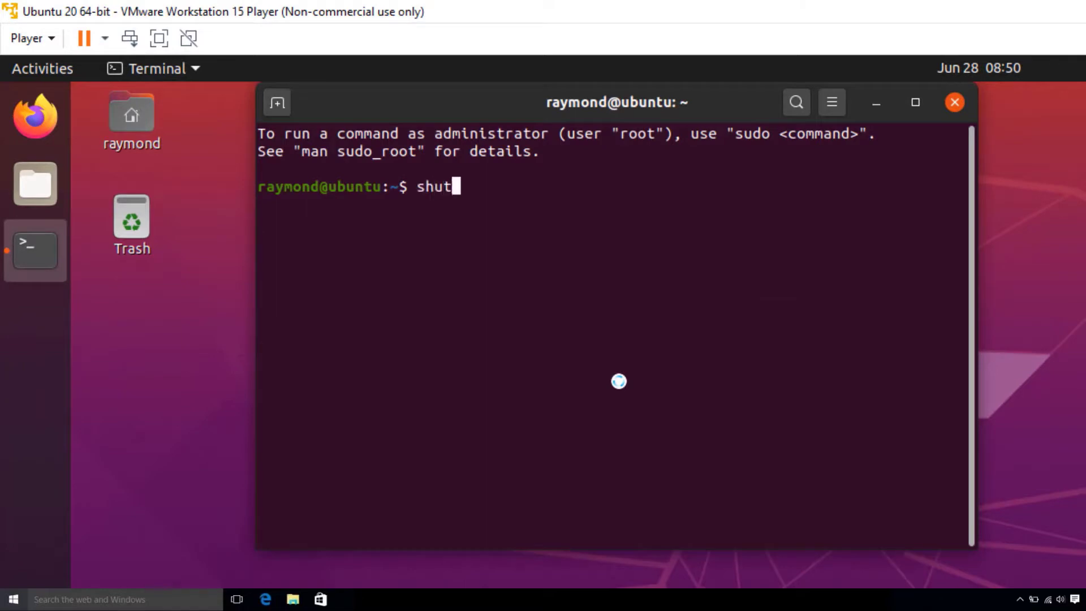